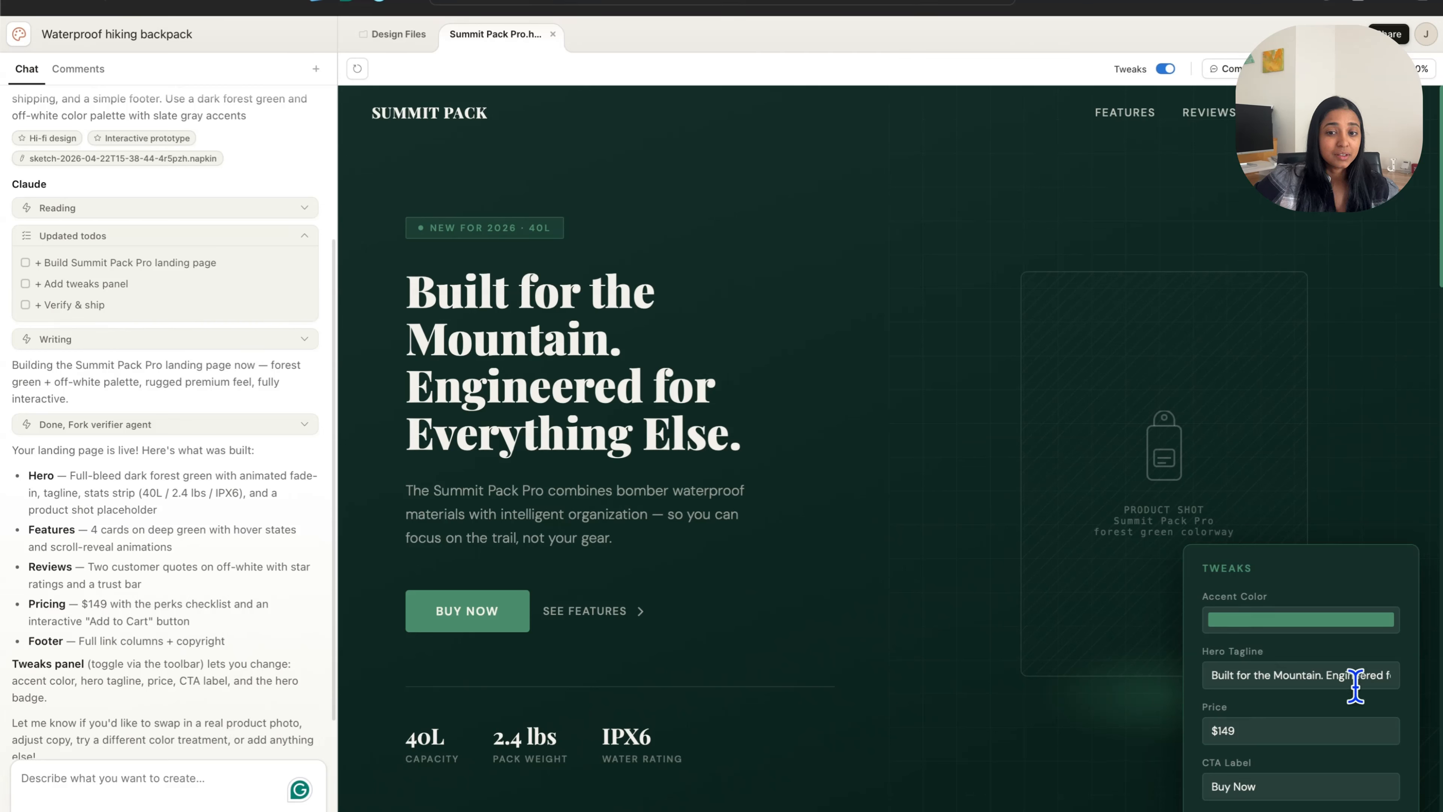
Change "Mountain" to "Mountains" in the hero tagline tweak and set the price to $100.
{"action": "left_click", "coordinate": [1323, 676]}
{"action": "type", "text": "s"}
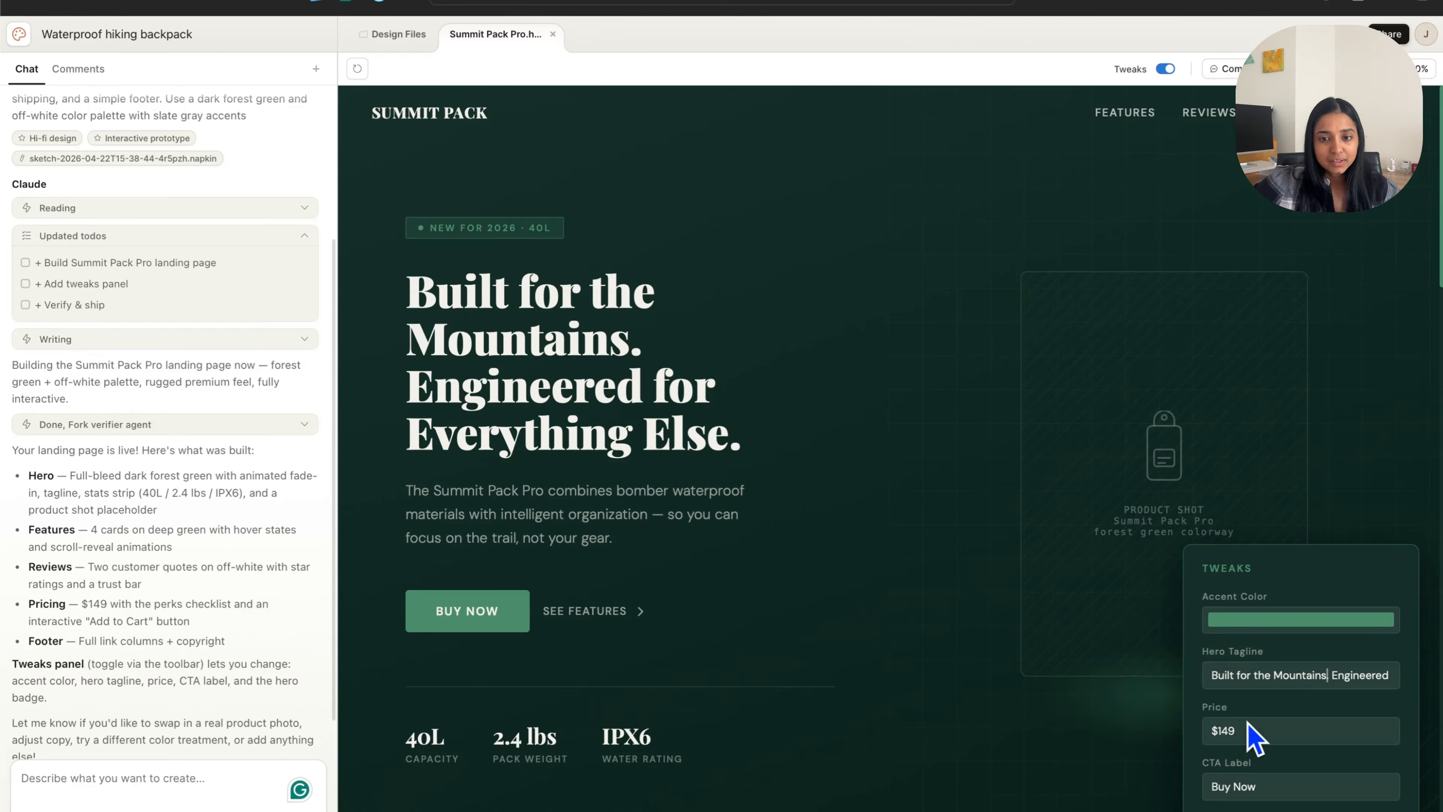
{"action": "left_click", "coordinate": [1255, 741]}
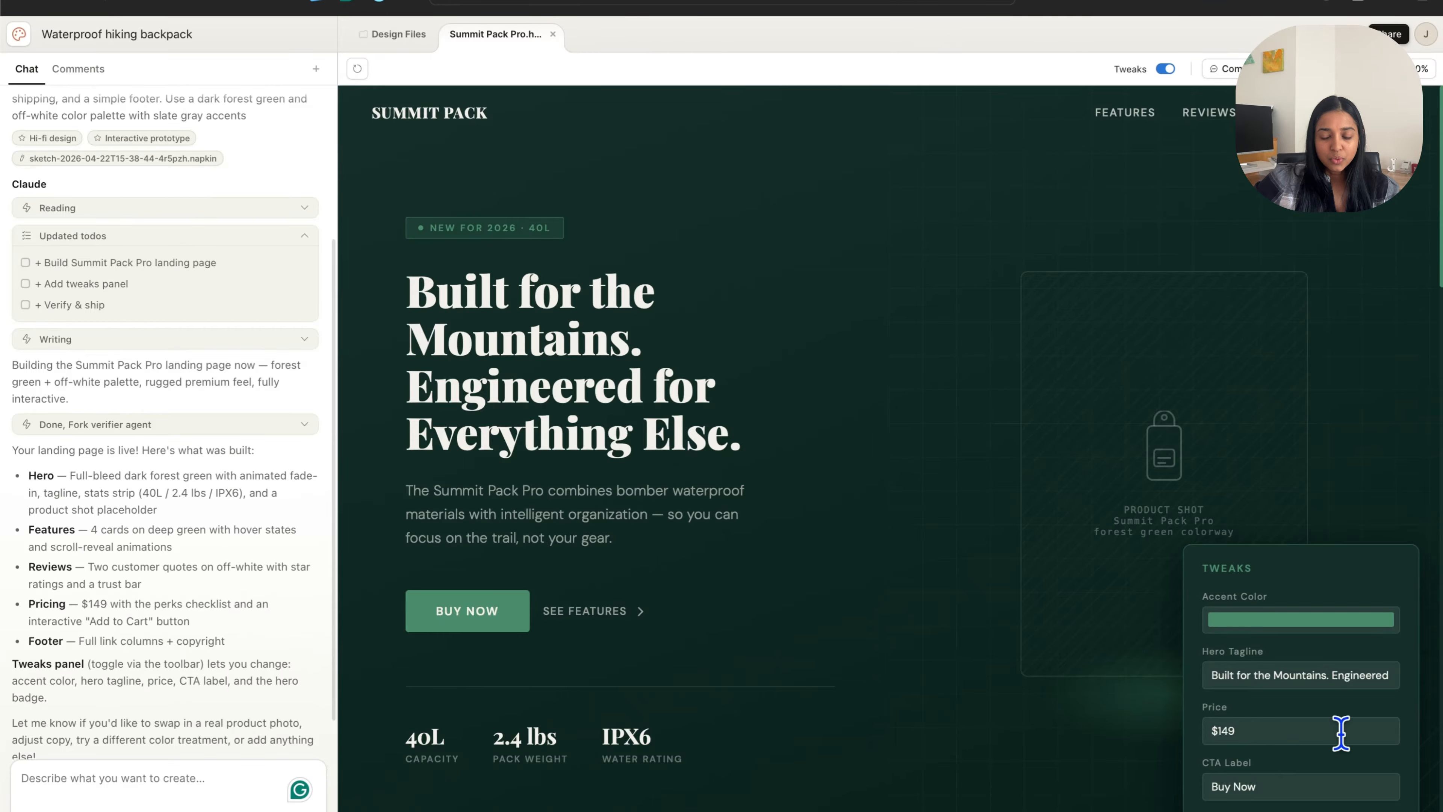
{"action": "key", "text": "BackSpace"}
{"action": "key", "text": "BackSpace"}
{"action": "type", "text": "00"}
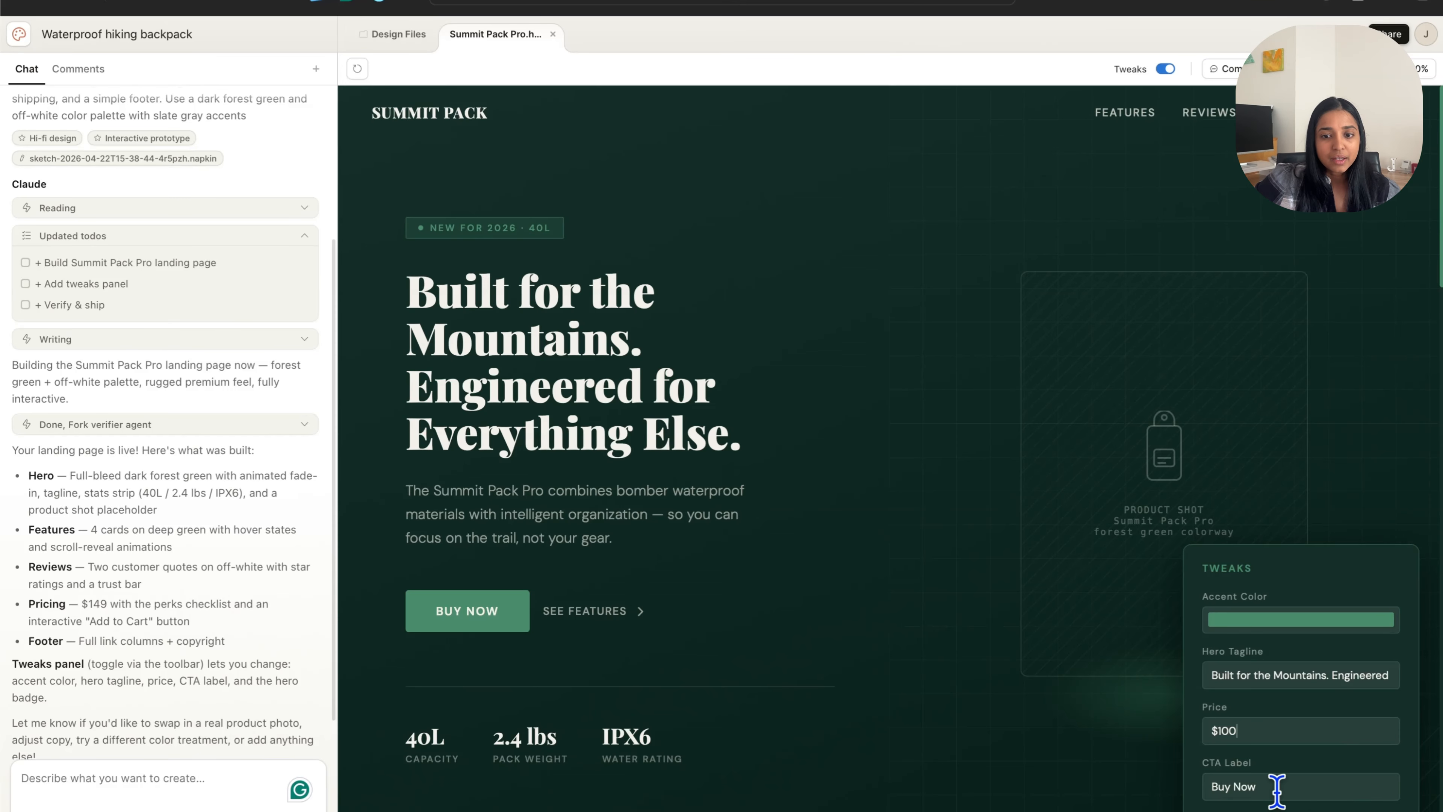
Shorten the call-to-action label in the tweaks to "Buy".
{"action": "left_click", "coordinate": [1301, 786]}
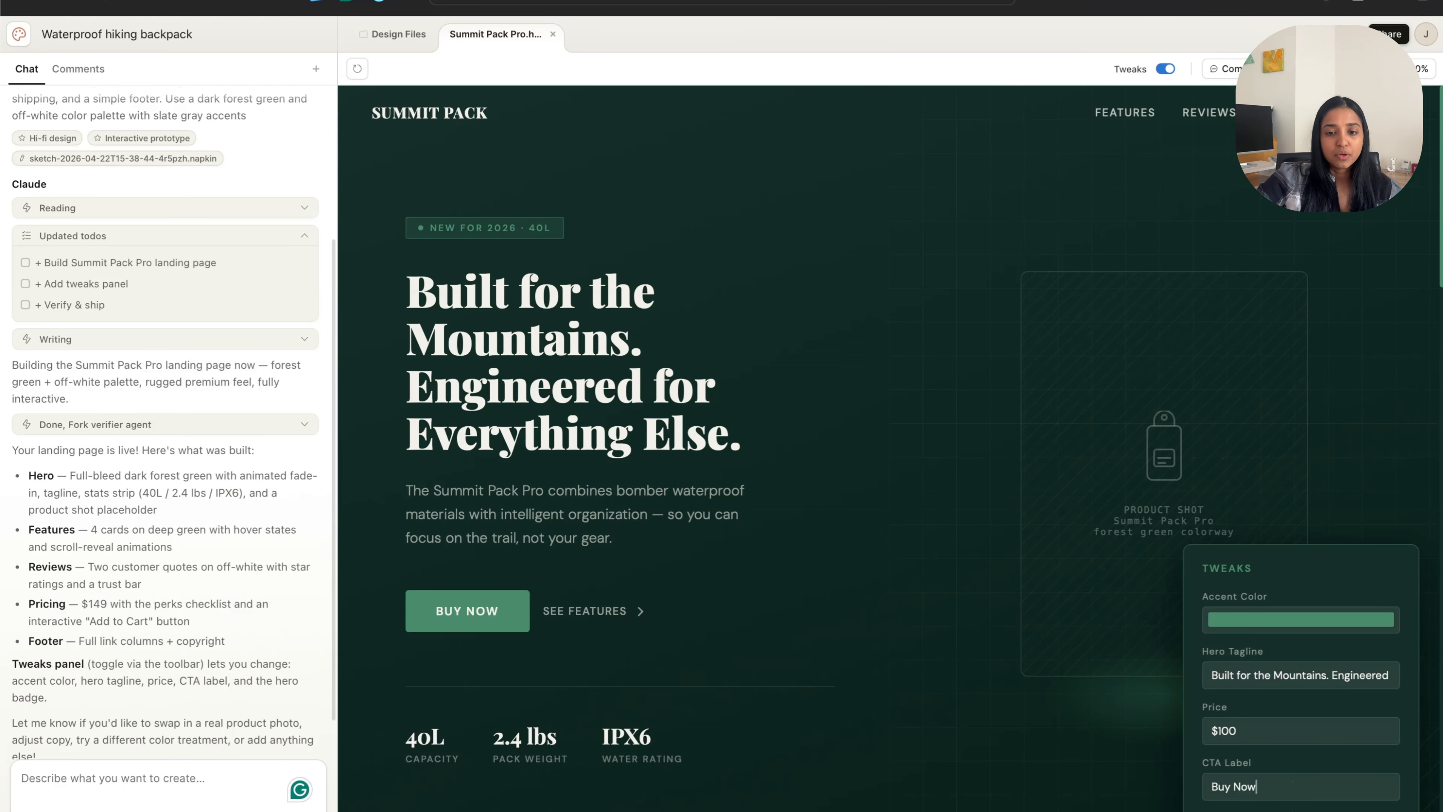
{"action": "key", "text": "BackSpace"}
{"action": "key", "text": "BackSpace"}
{"action": "key", "text": "BackSpace"}
{"action": "key", "text": "BackSpace"}
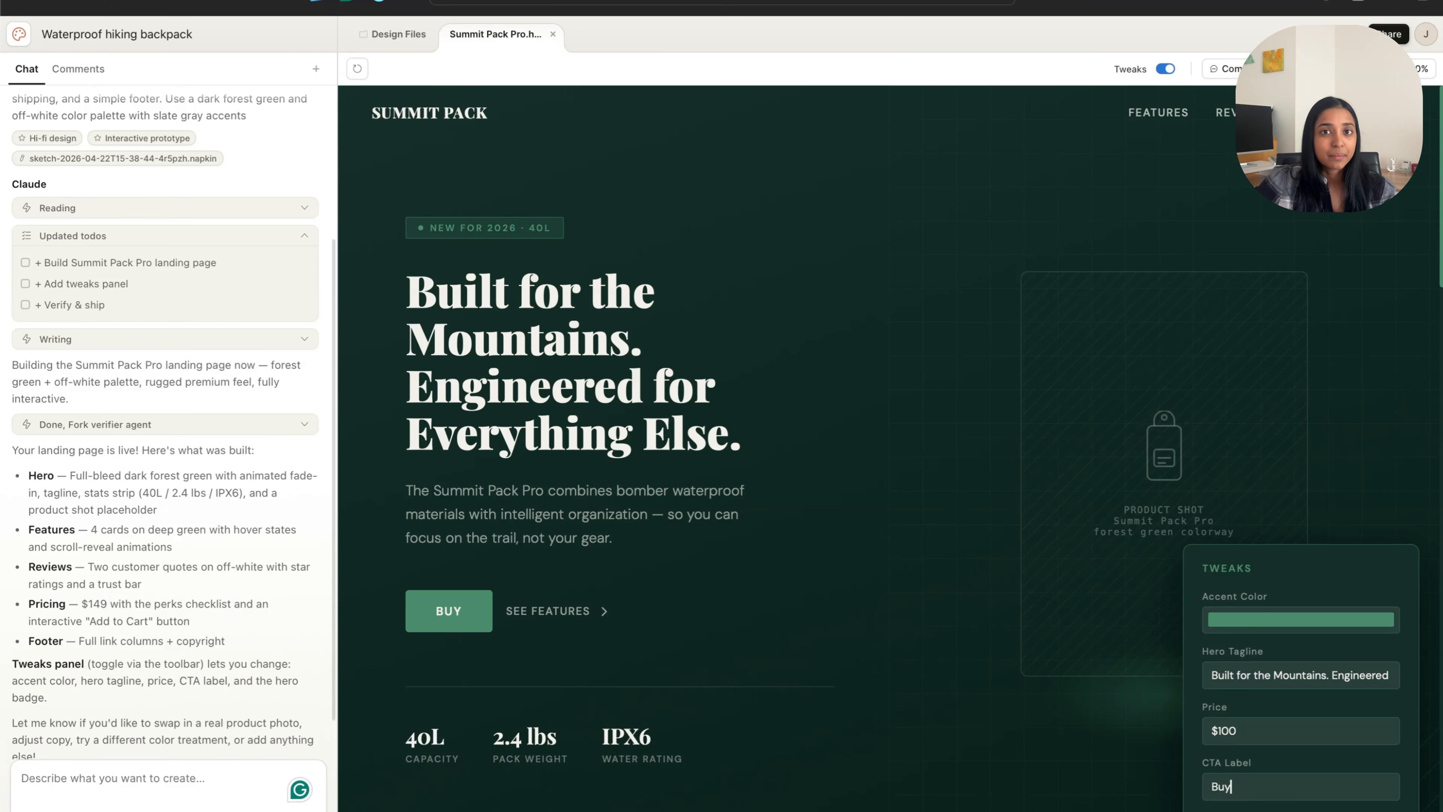
Ask Claude to add a full-width hero background placeholder labeled "Product lifestyle shot — hiker on mountain trail" with a dark overlay keeping the white text readable.
{"action": "scroll", "coordinate": [92, 739], "scroll_direction": "down", "scroll_amount": 2}
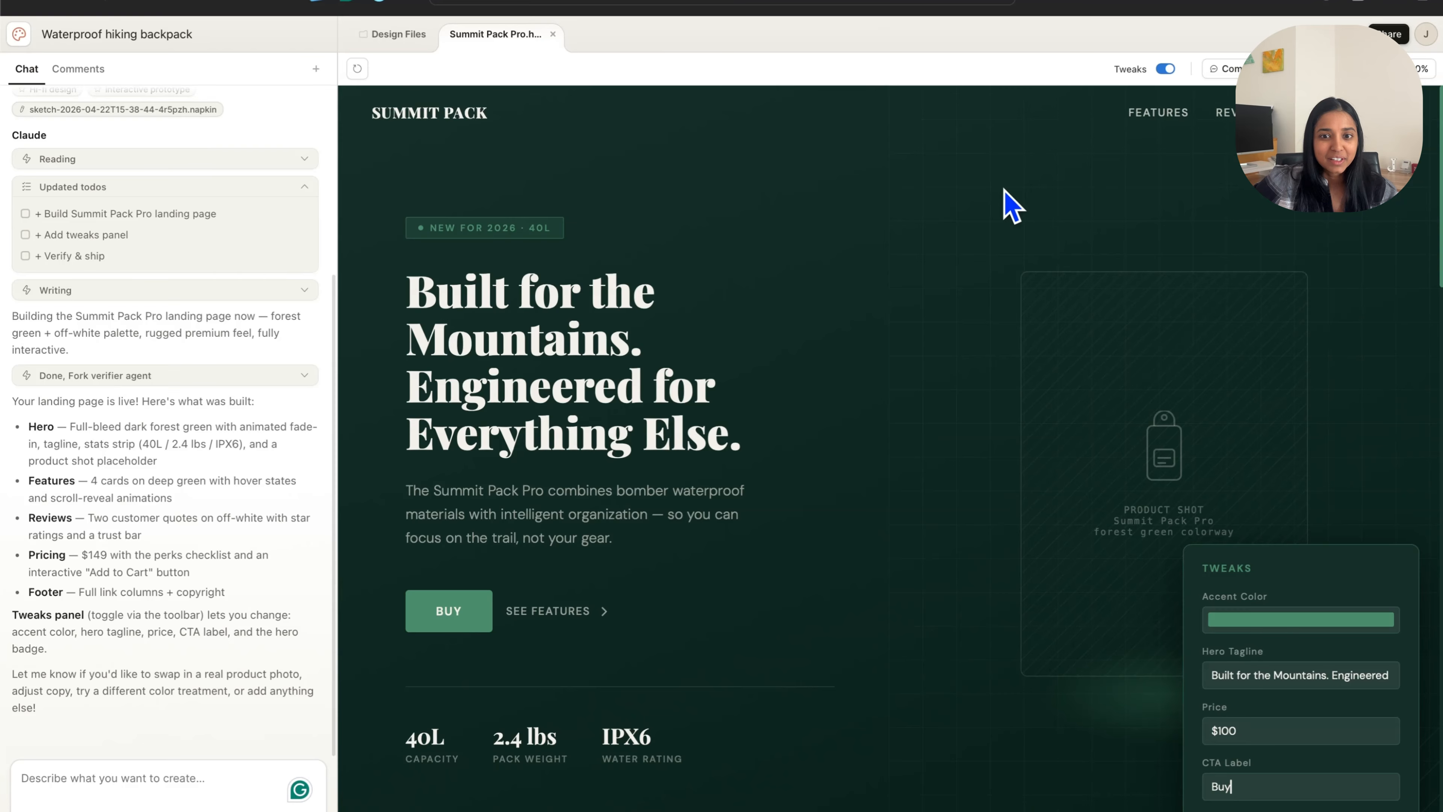
{"action": "left_click", "coordinate": [110, 783]}
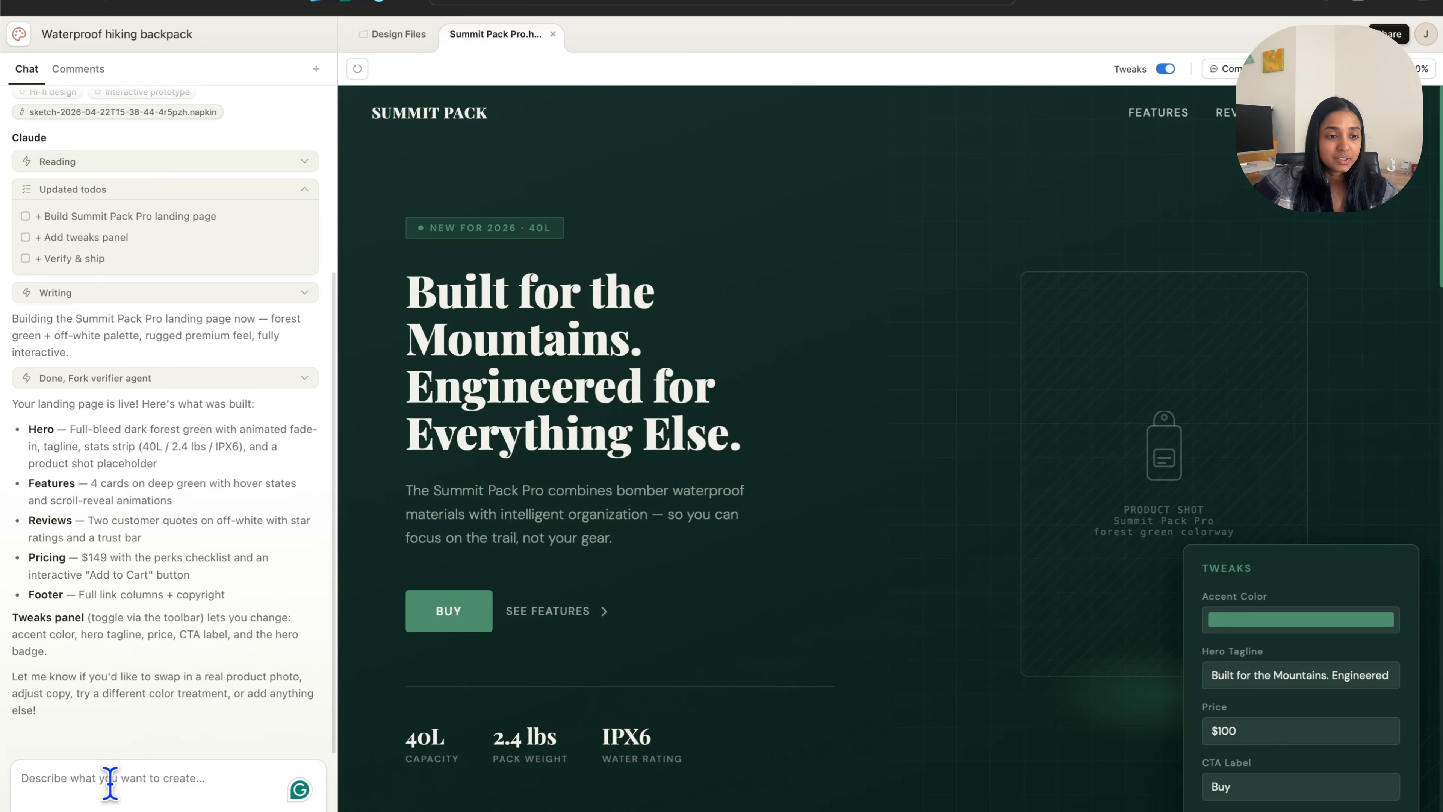
{"action": "type", "text": "In the hero section, add a full-width background image placeholder labeled: Product lifestyle shot — hiker on mountain trail. Add a dark overlay so the white text stays readable."}
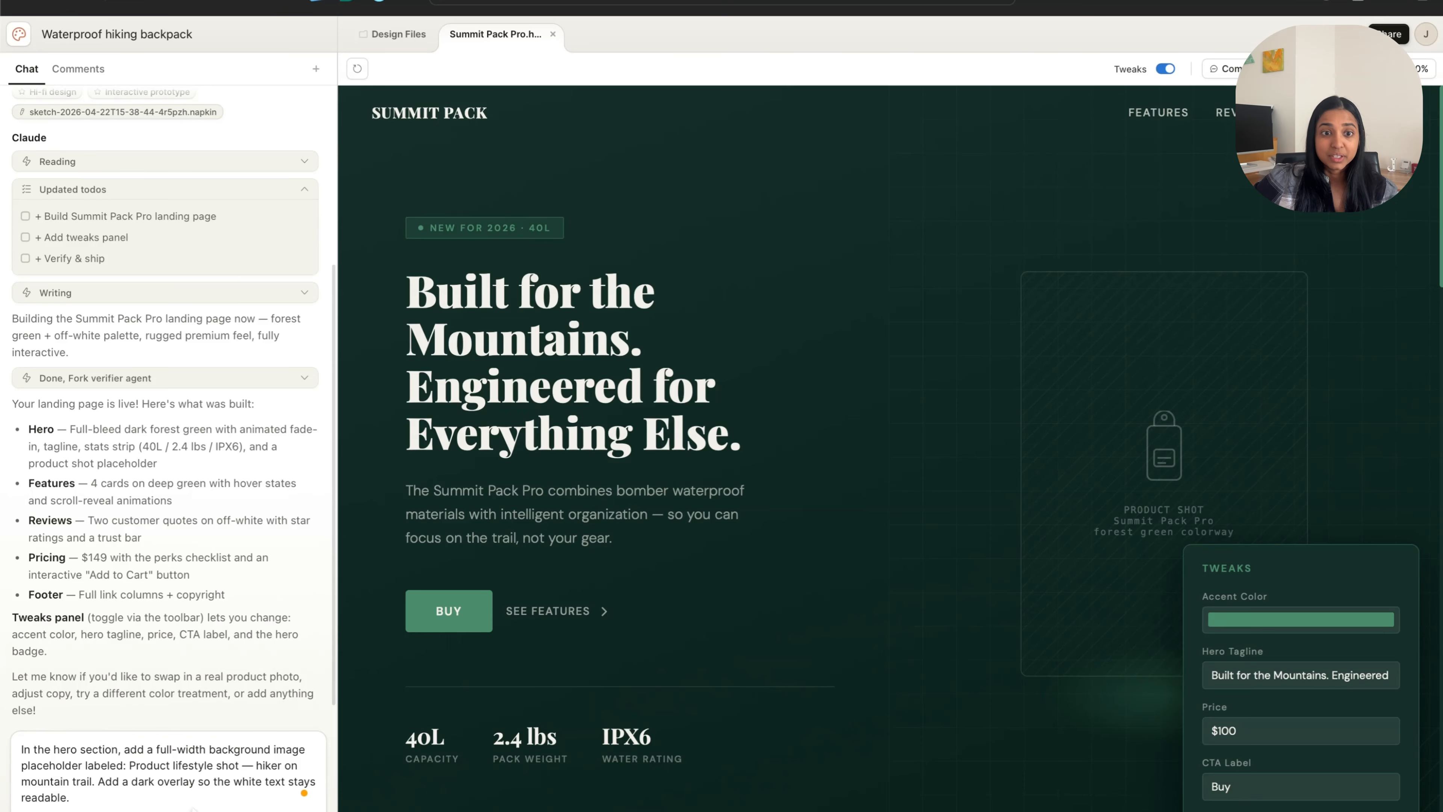
{"action": "key", "text": "Return"}
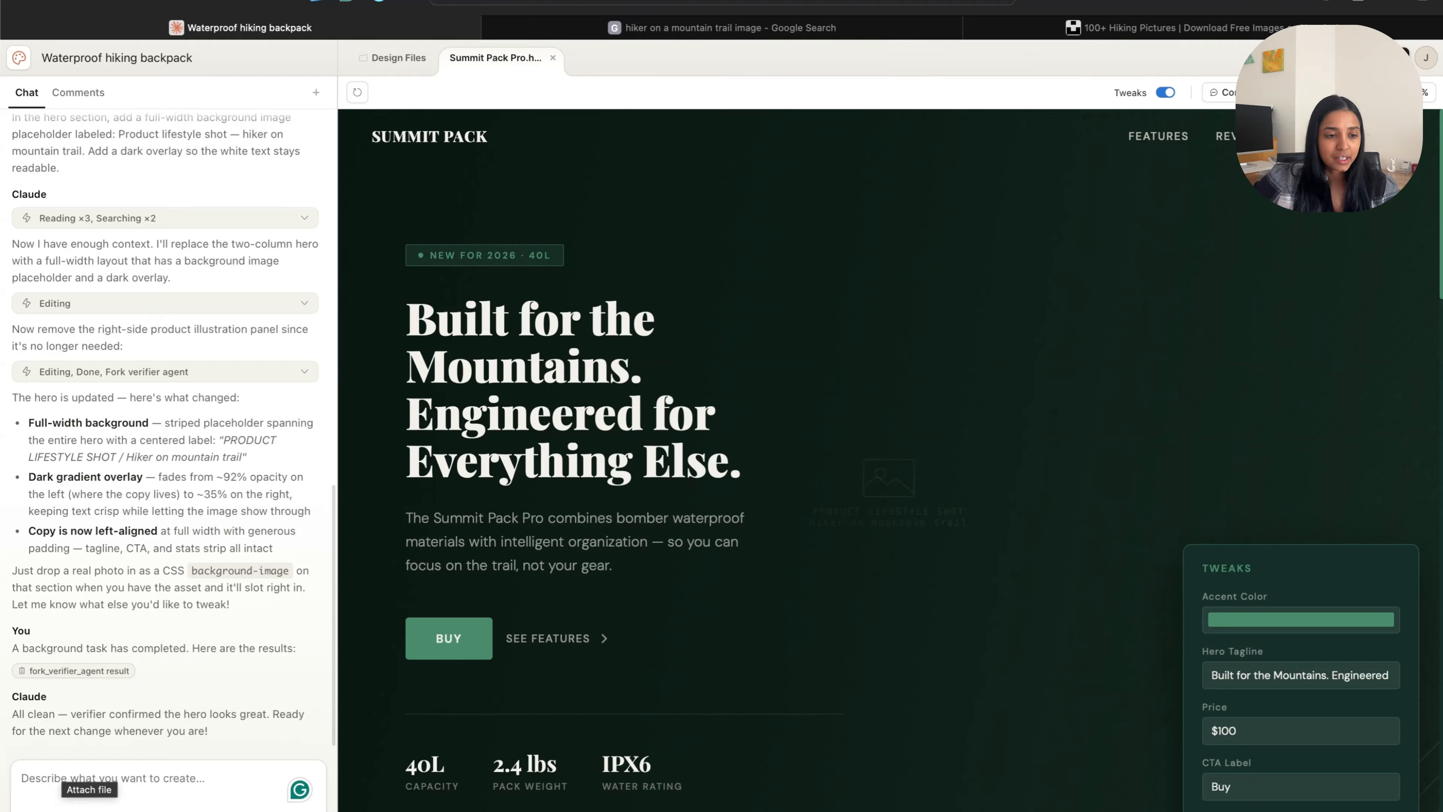
Attach the copied hiker photo and send it with "Here is the photo that can be used for the hero-section that is full wifth".
{"action": "key", "text": "super+v"}
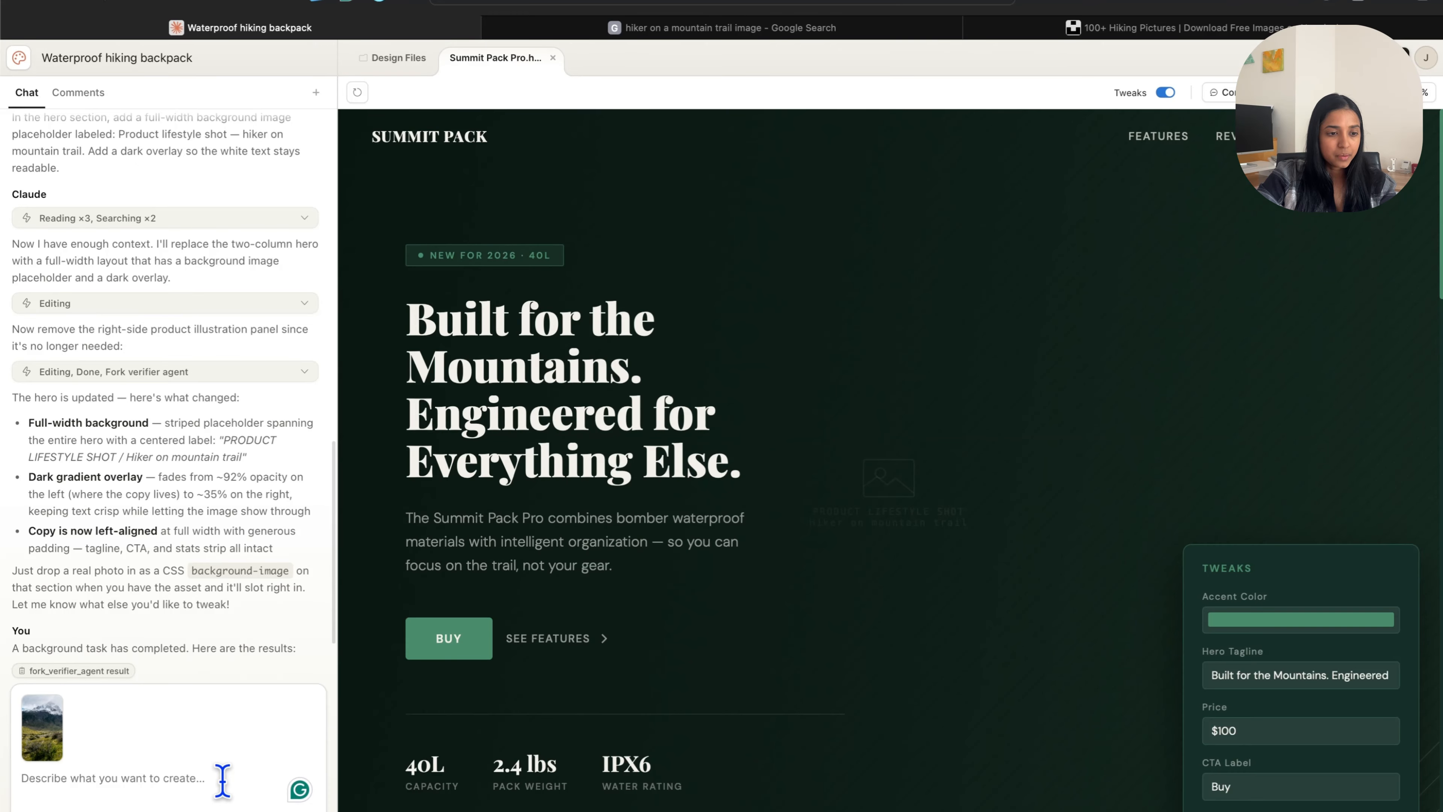
{"action": "type", "text": "Here"}
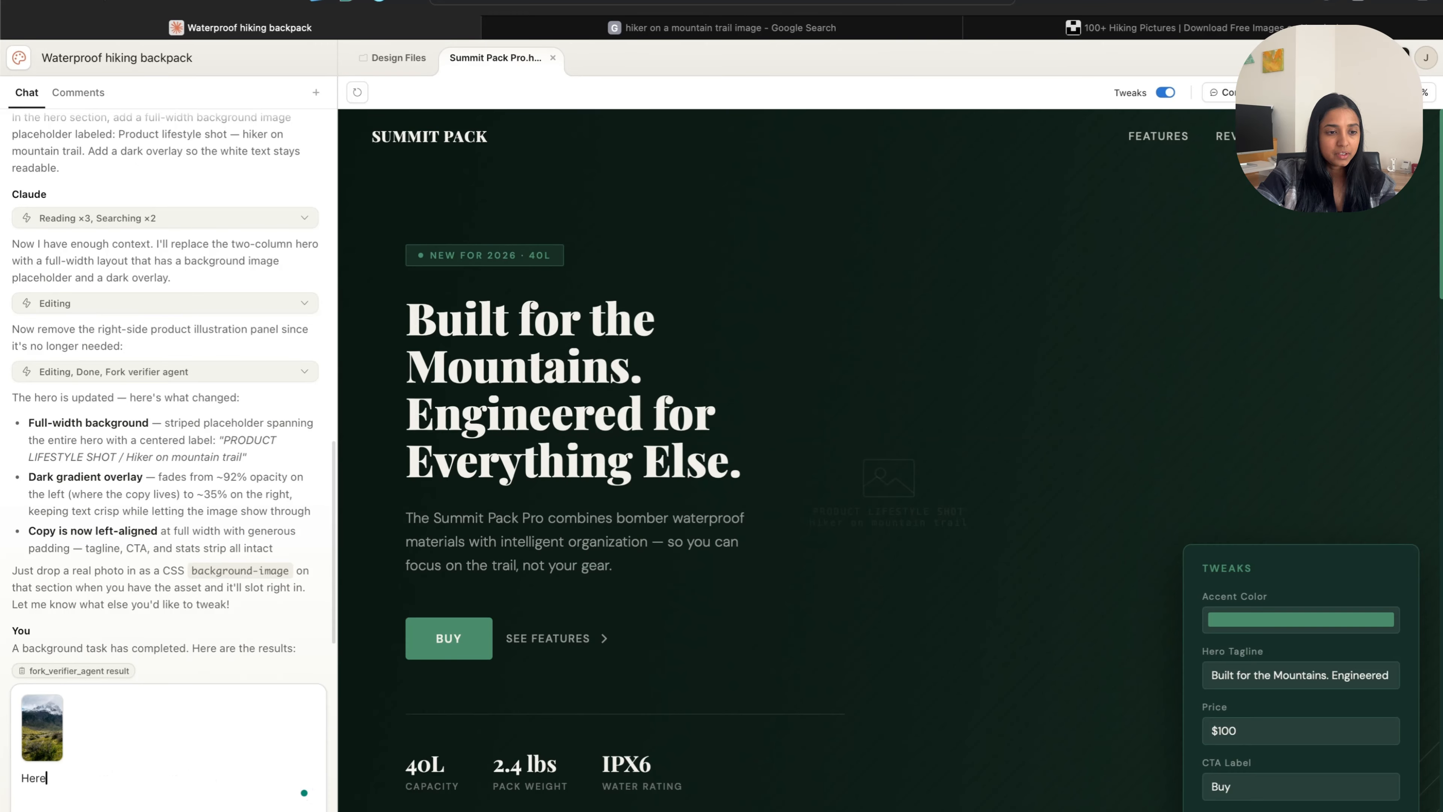
{"action": "type", "text": " is the photo"}
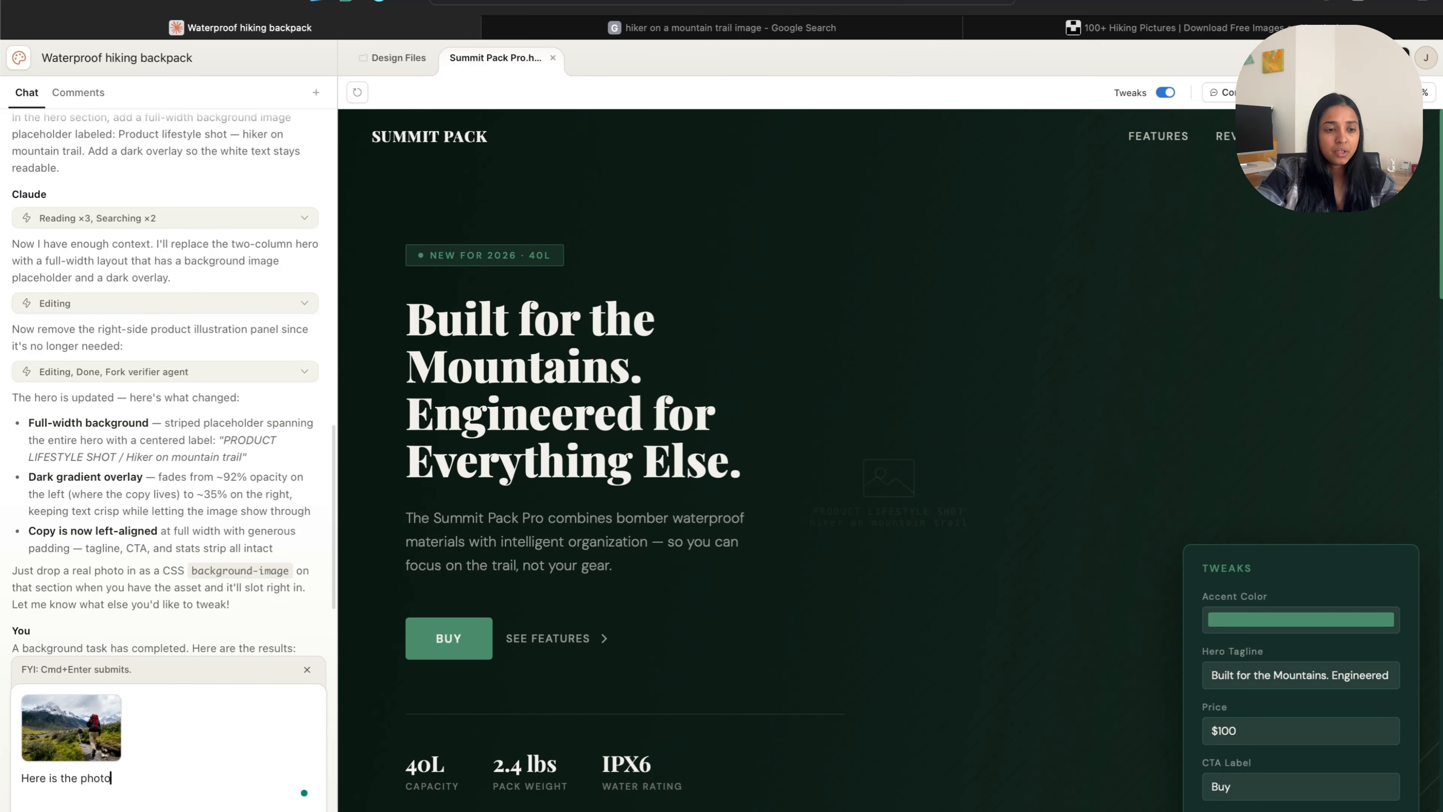
{"action": "type", "text": " that can be used f"}
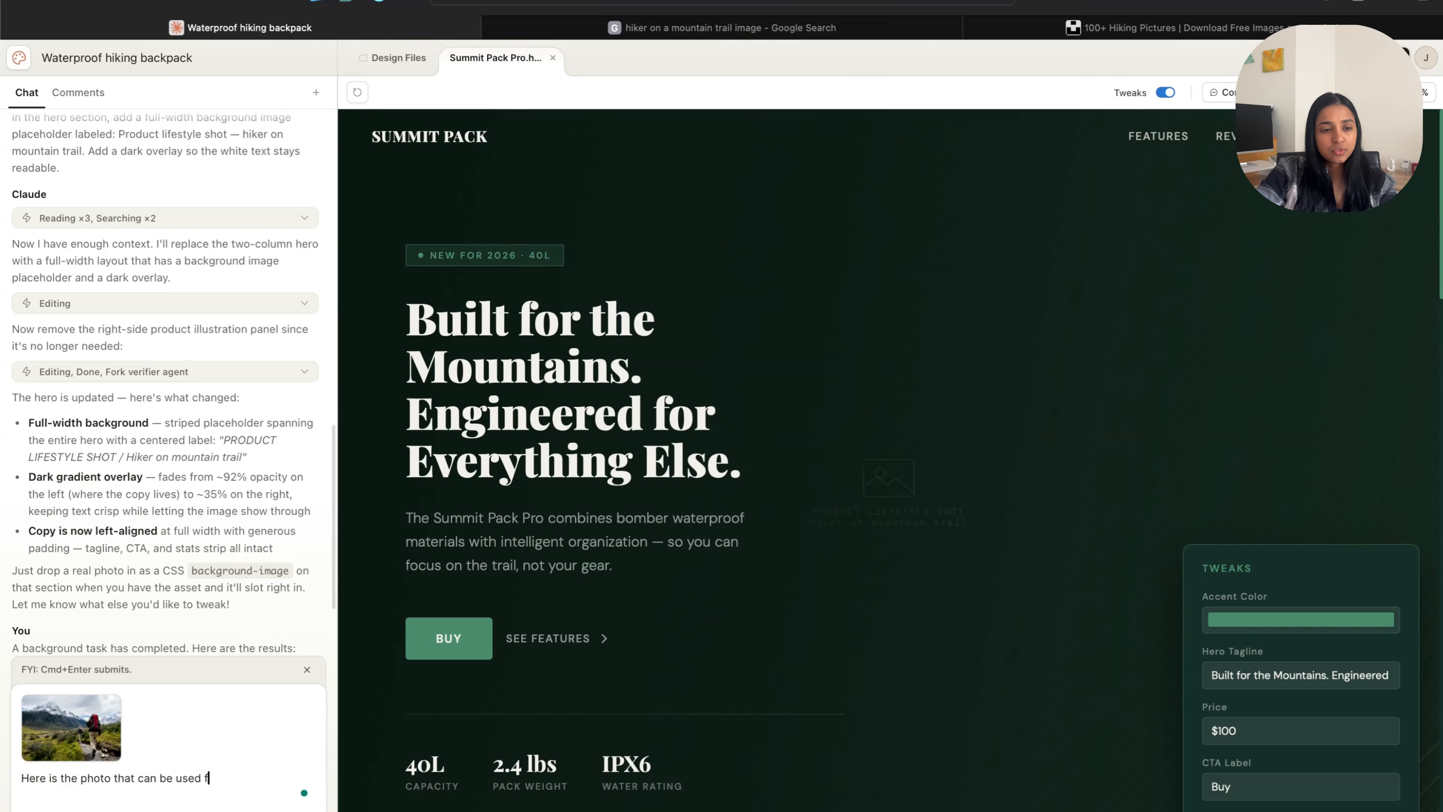
{"action": "type", "text": "or the hero-sectio"}
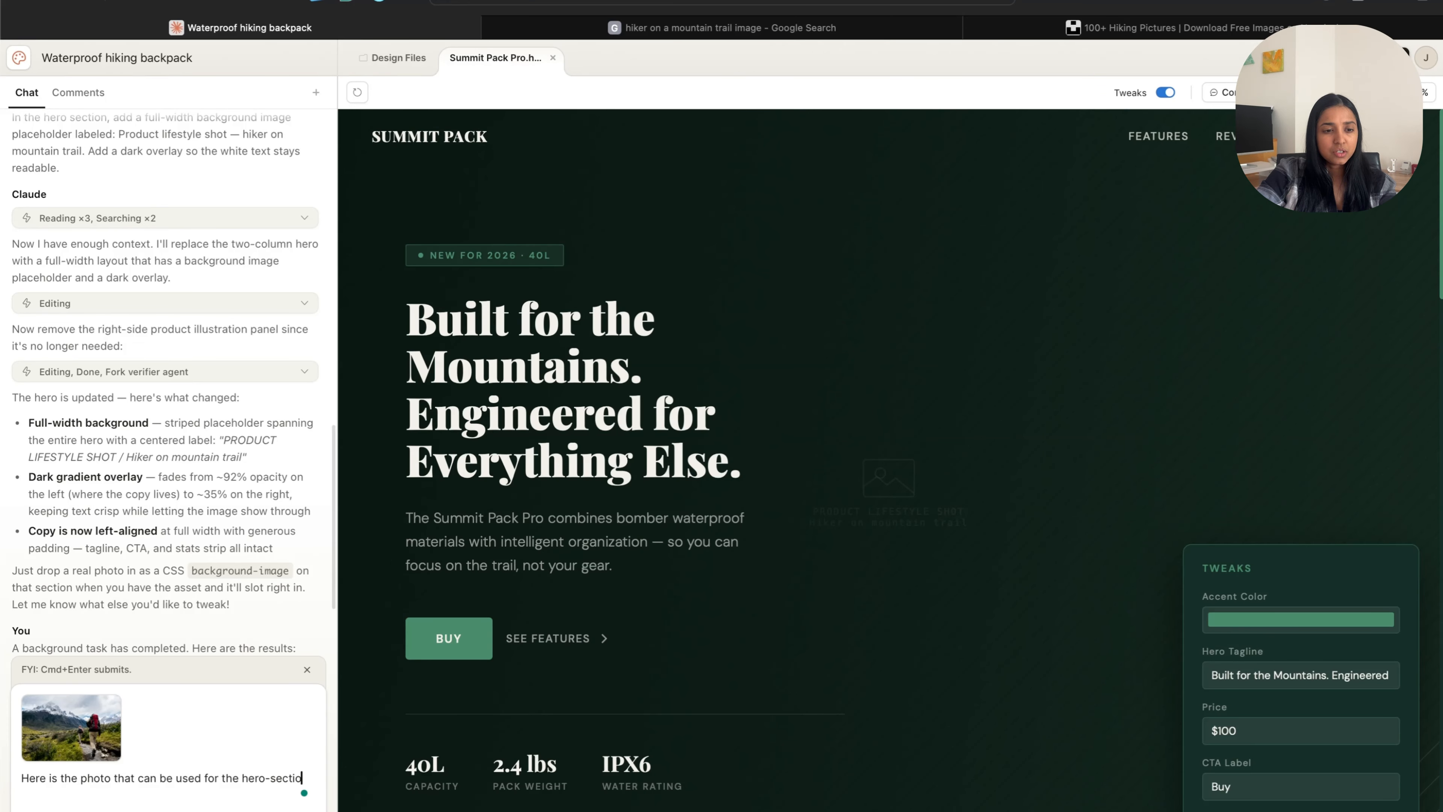
{"action": "type", "text": "n that is full wifth"}
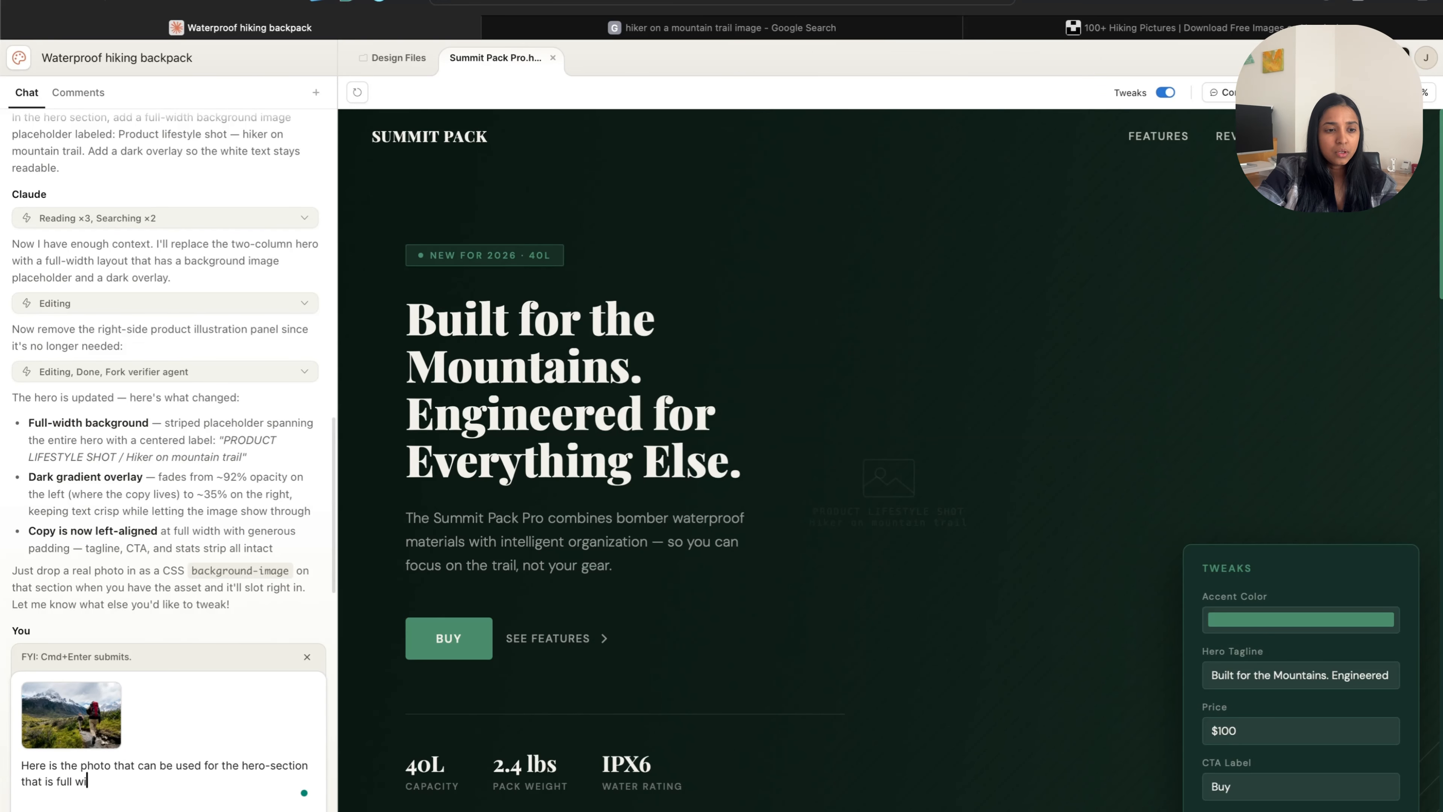
{"action": "key", "text": "super+Return"}
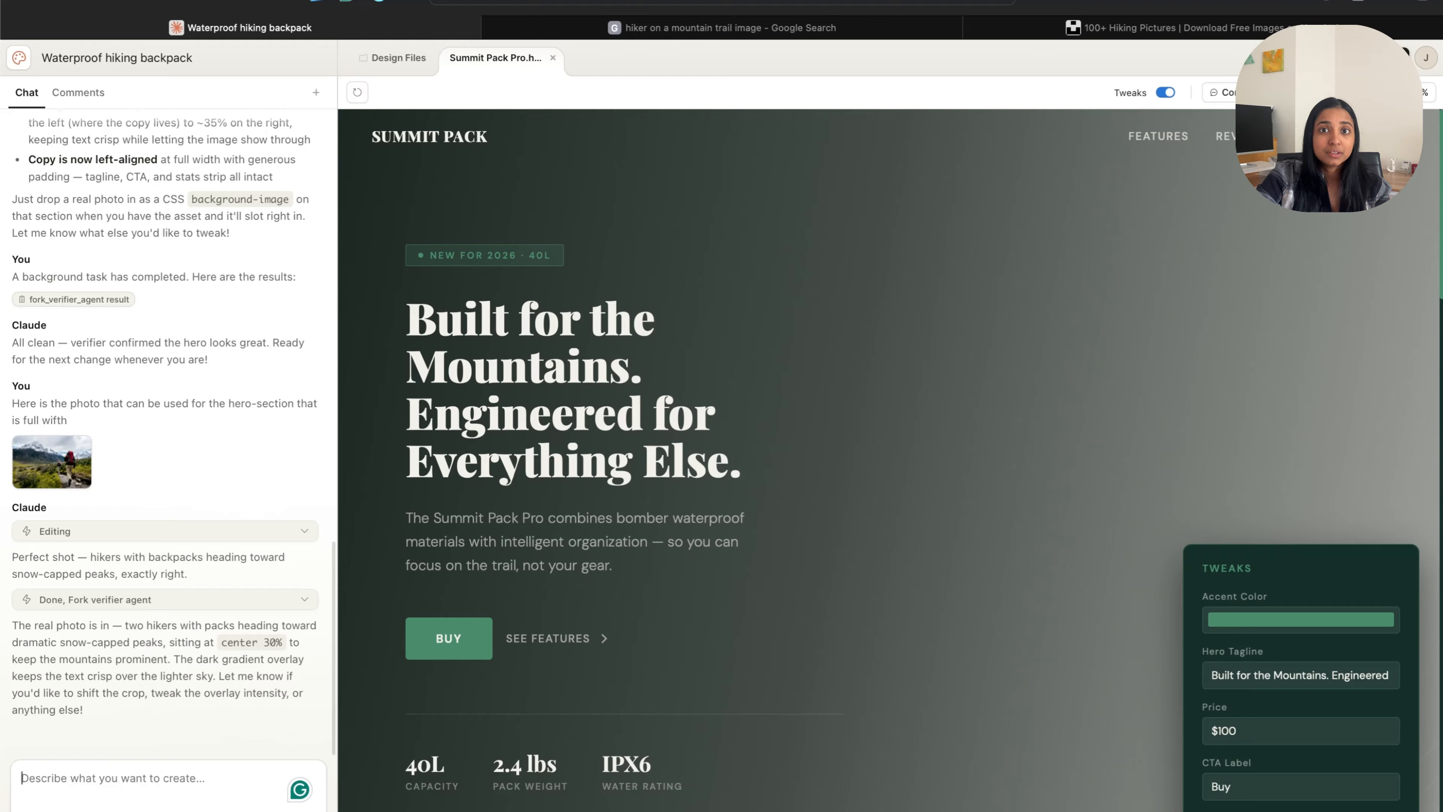
Ask Claude to make the photo visible and show it to the right of the text in the hero section.
{"action": "type", "text": "I cannot s"}
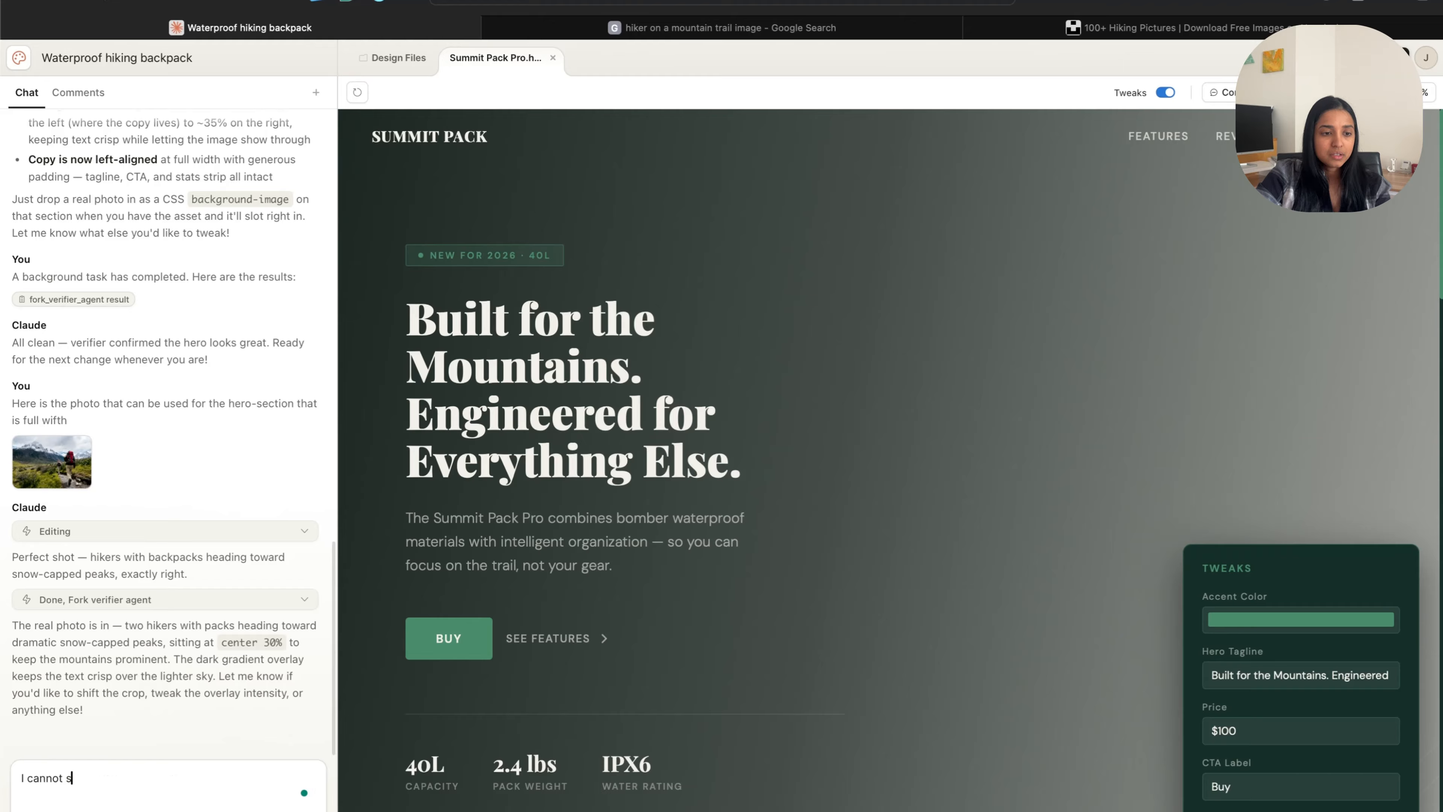
{"action": "type", "text": "ee the photo"}
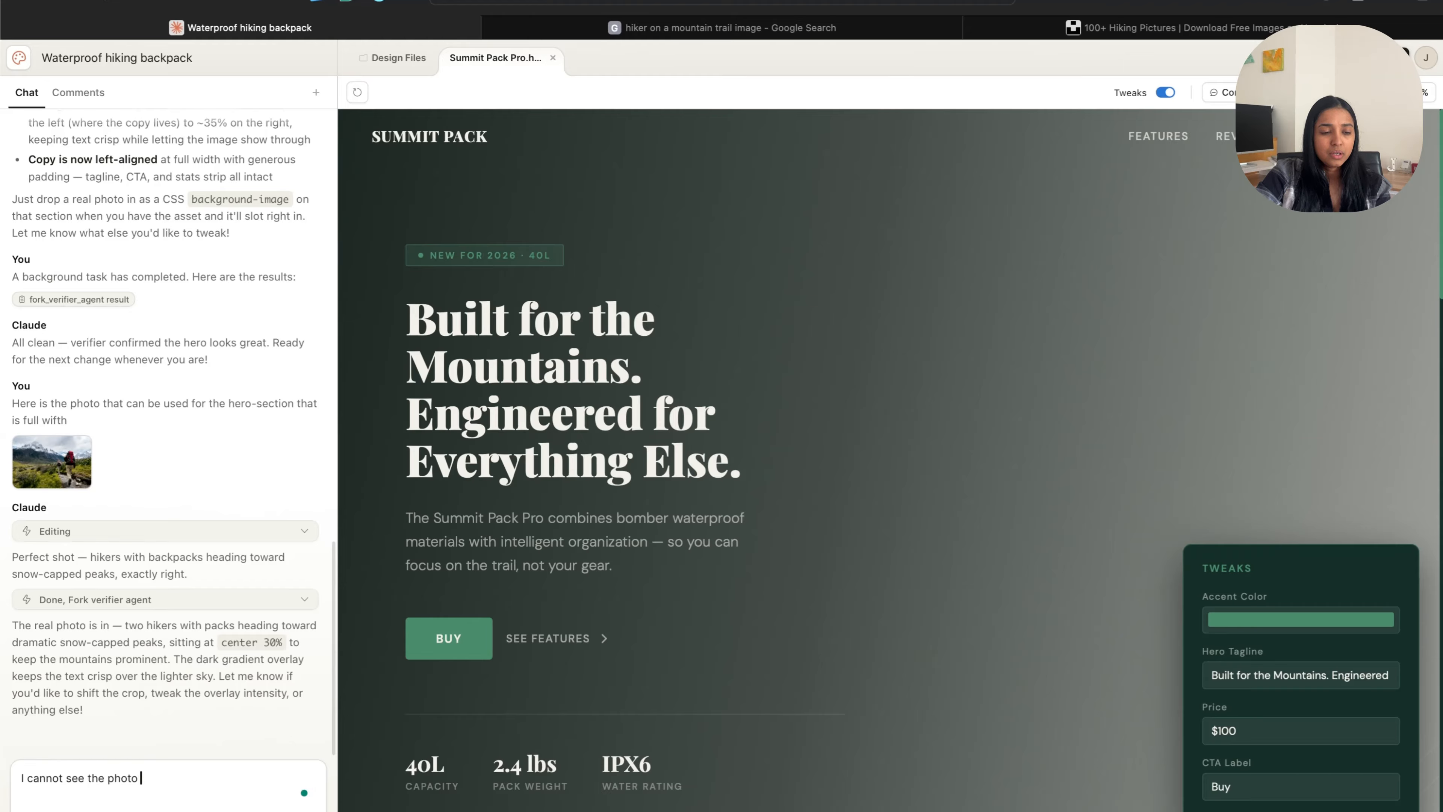
{"action": "type", "text": ". Please make it visiab"}
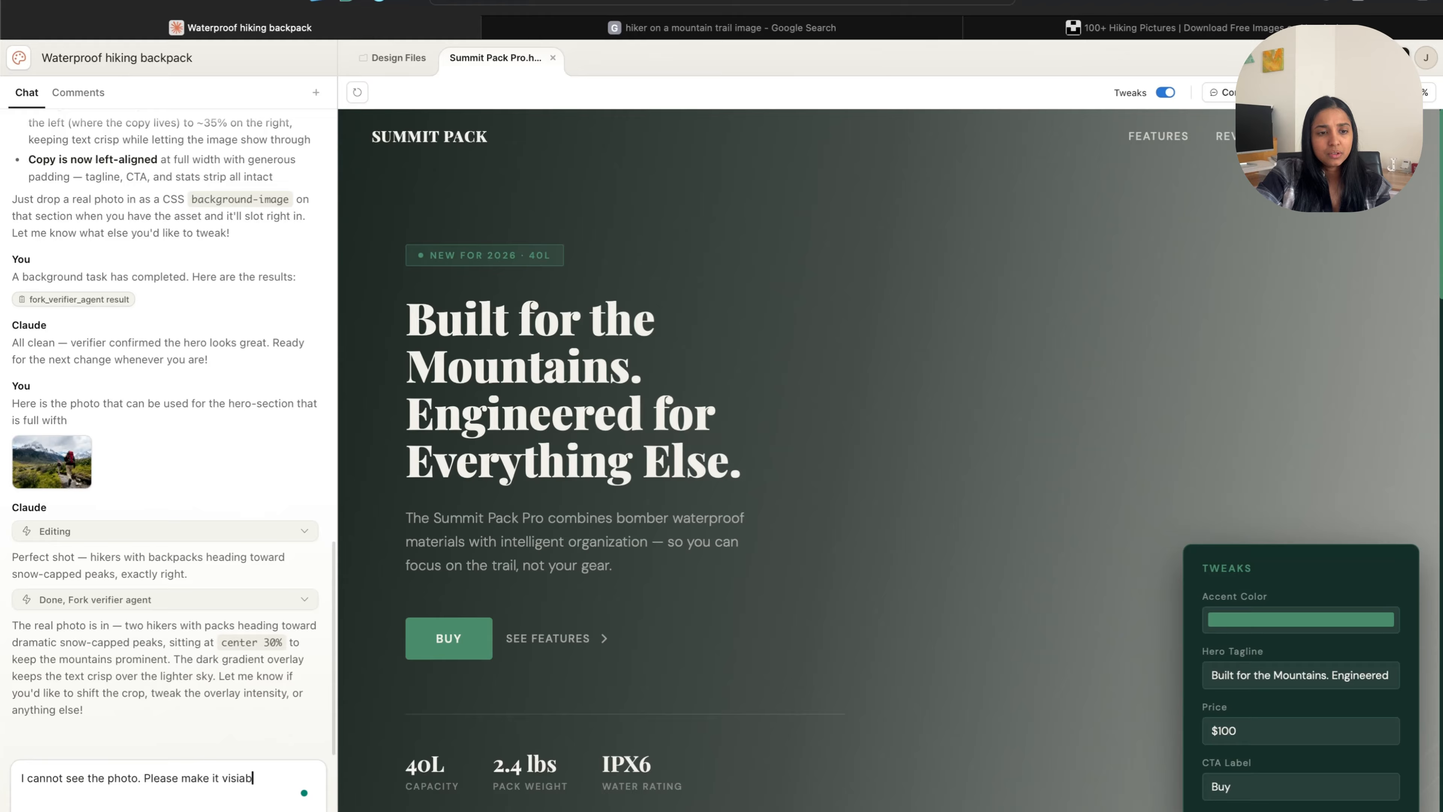
{"action": "key", "text": "BackSpace"}
{"action": "type", "text": "ble and let's c"}
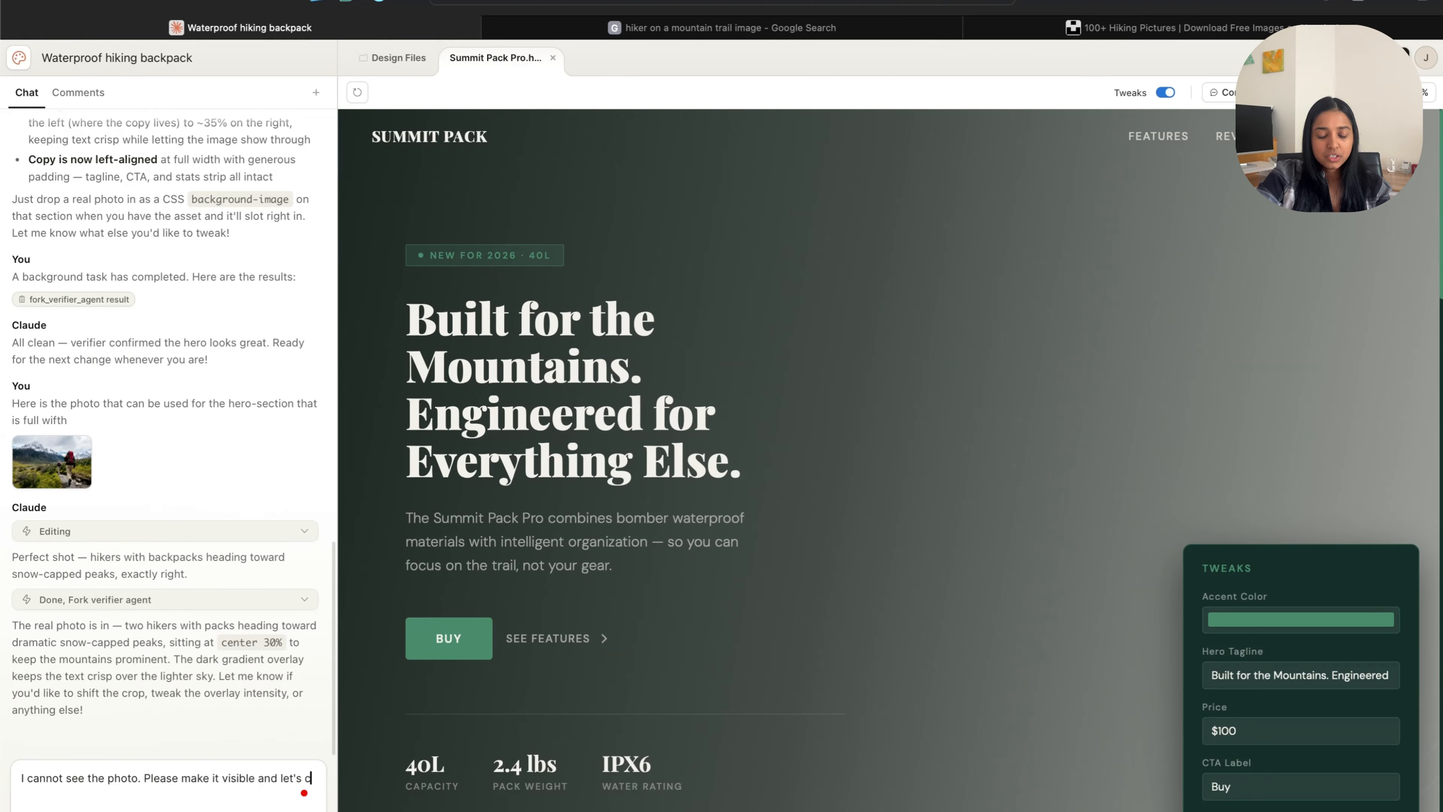
{"action": "type", "text": "hange it to show "}
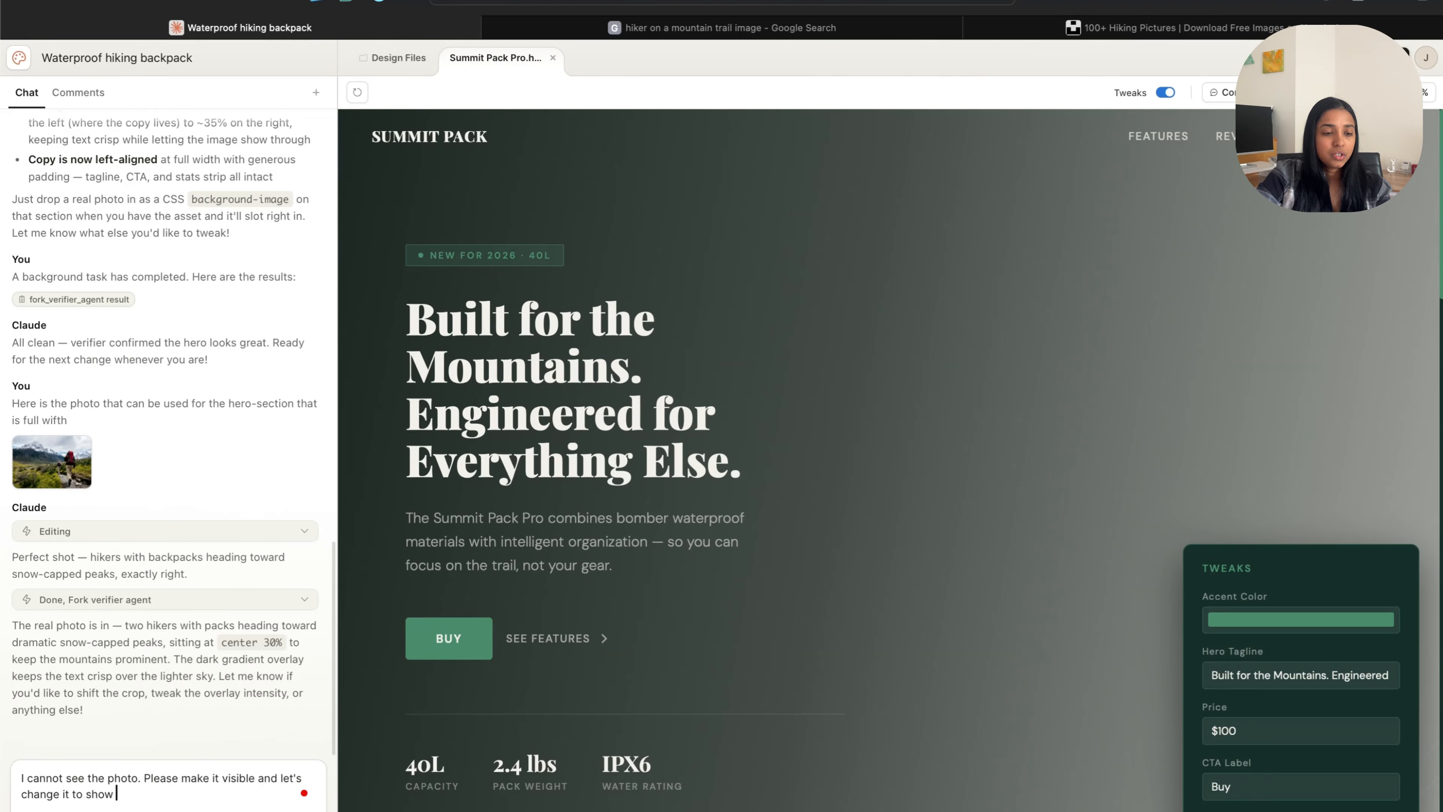
{"action": "type", "text": "to the right of the tex"}
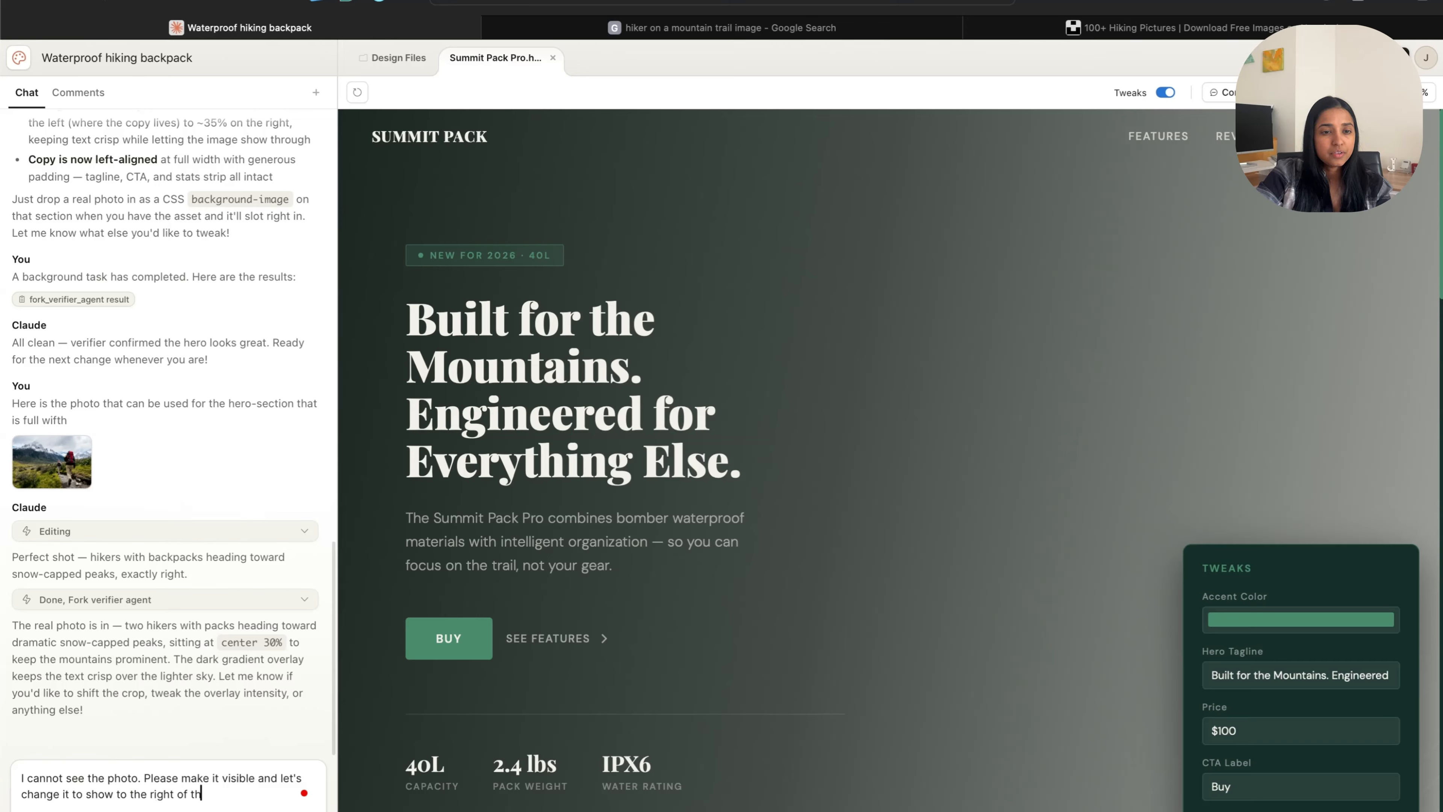
{"action": "type", "text": "t in the hero se"}
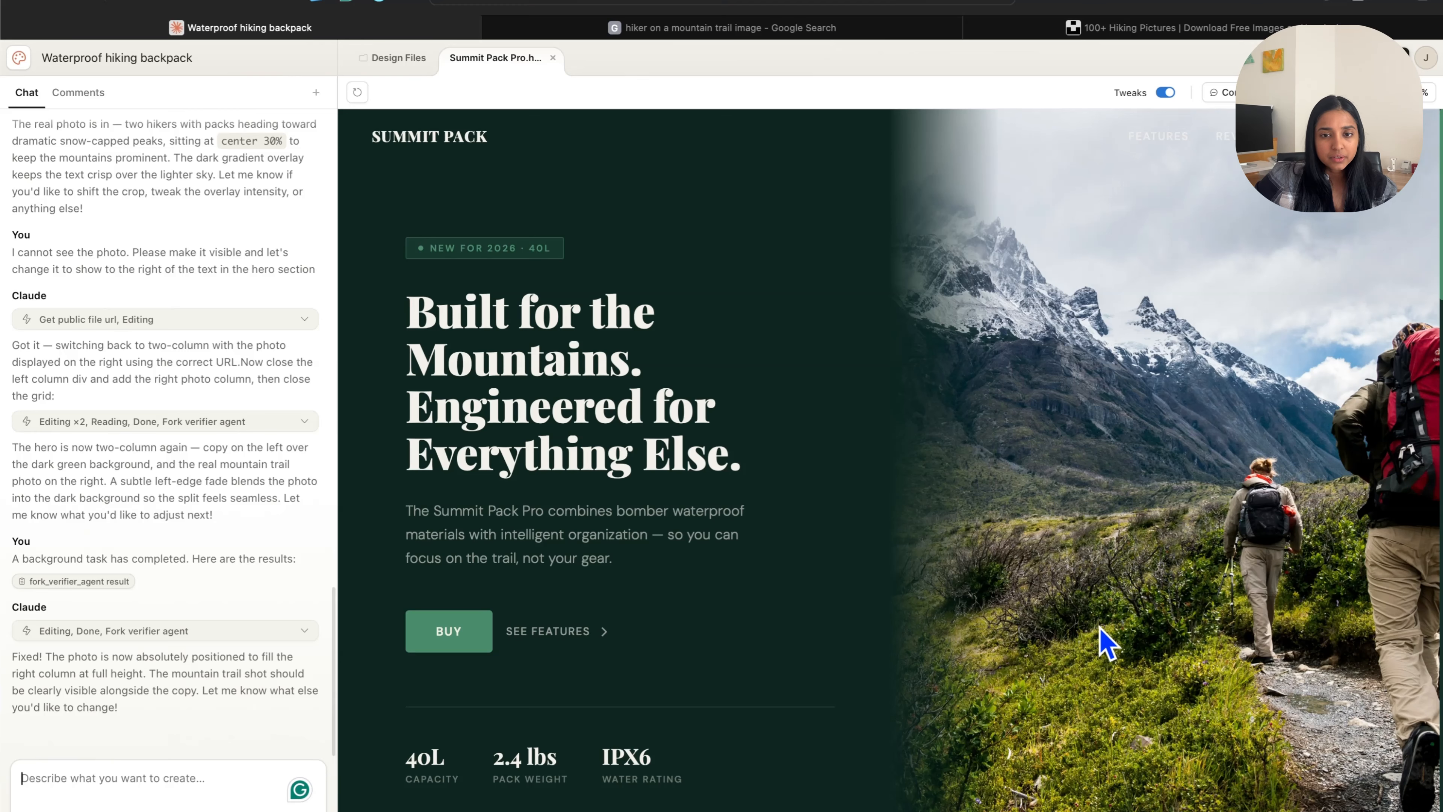
Ask Claude to center the icons placed above each of the four feature descriptions.
{"action": "scroll", "coordinate": [1105, 643], "scroll_direction": "down", "scroll_amount": 10}
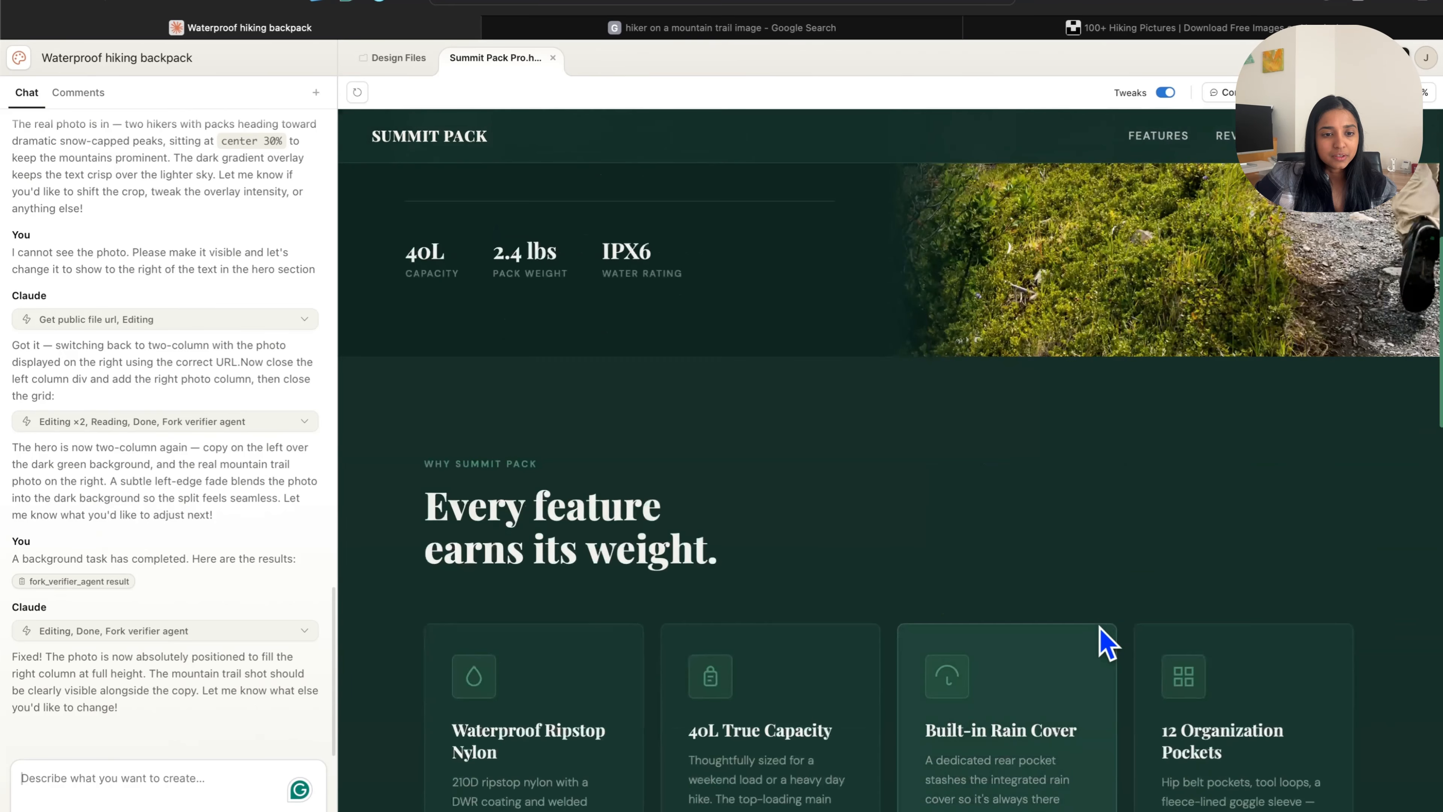
{"action": "scroll", "coordinate": [1105, 642], "scroll_direction": "down", "scroll_amount": 4}
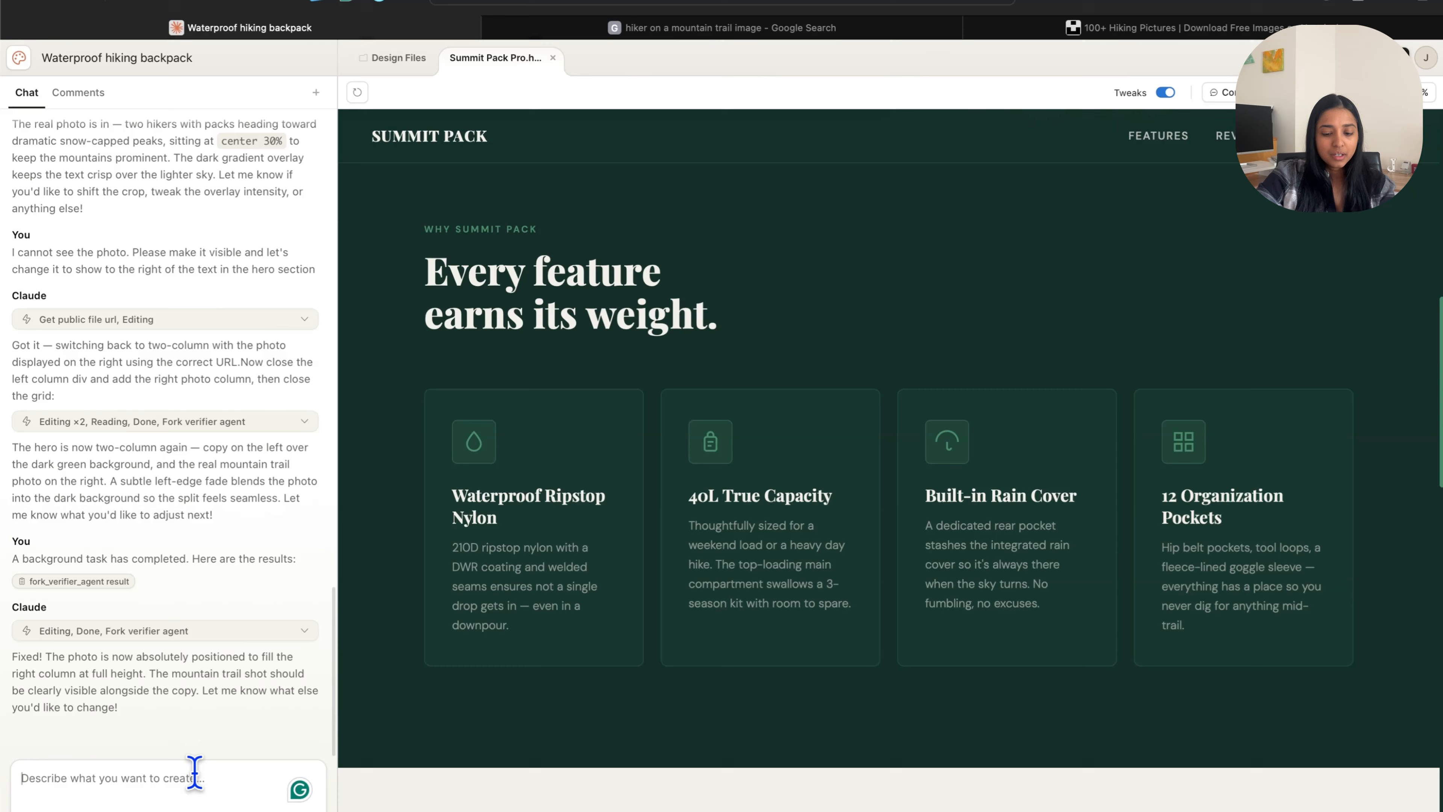
{"action": "type", "text": "Center the ico"}
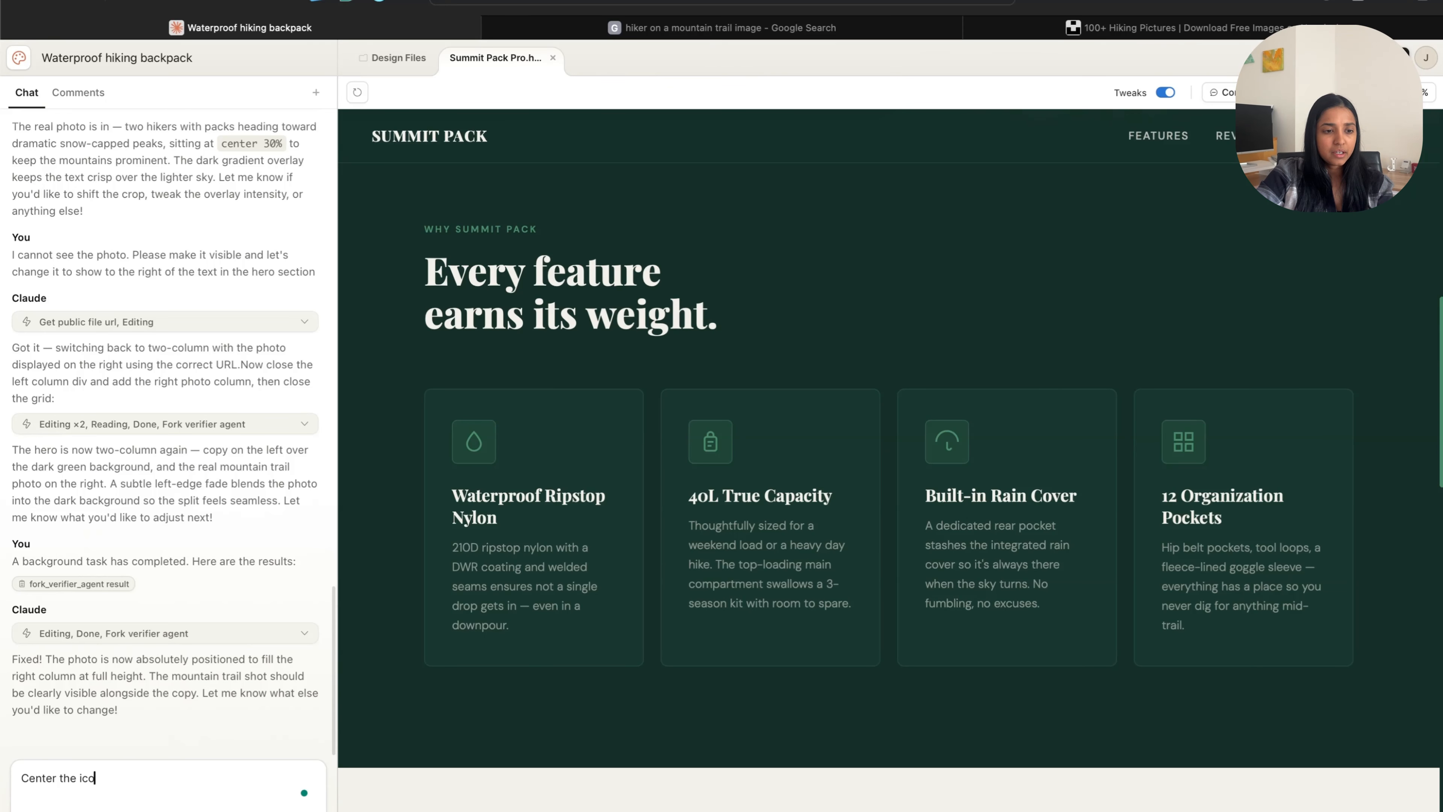
{"action": "type", "text": "ns that are placed "}
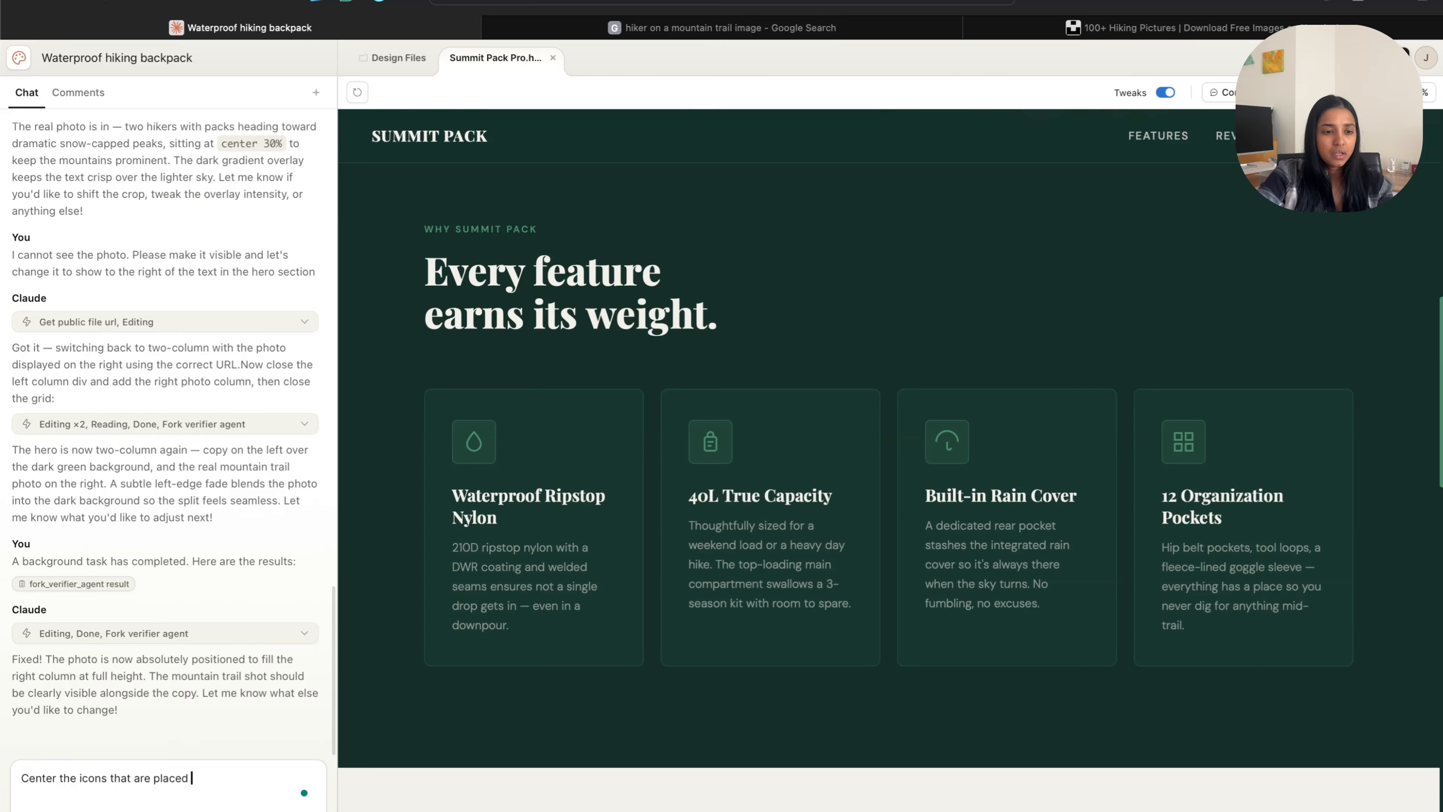
{"action": "type", "text": "above each"}
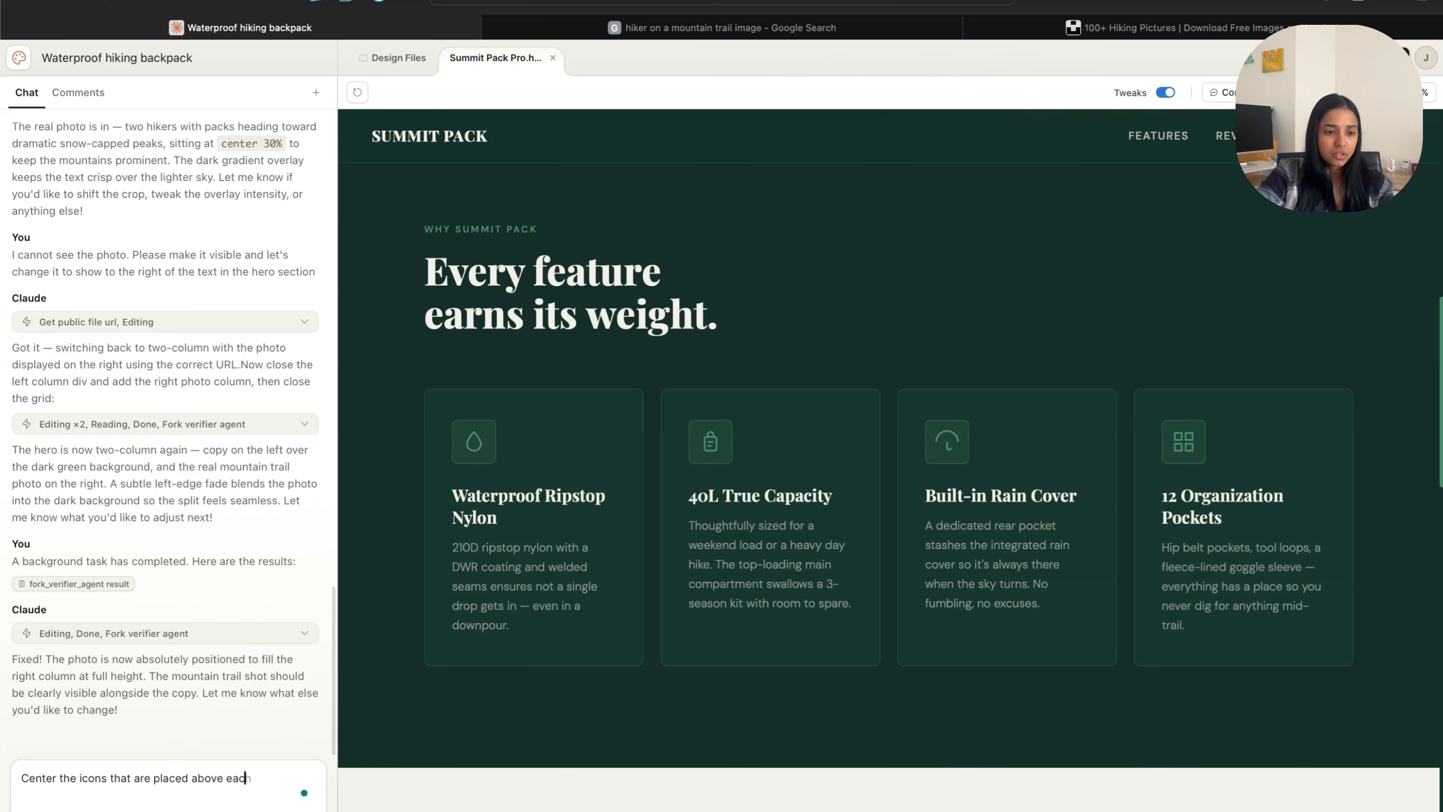
{"action": "type", "text": " of the four "}
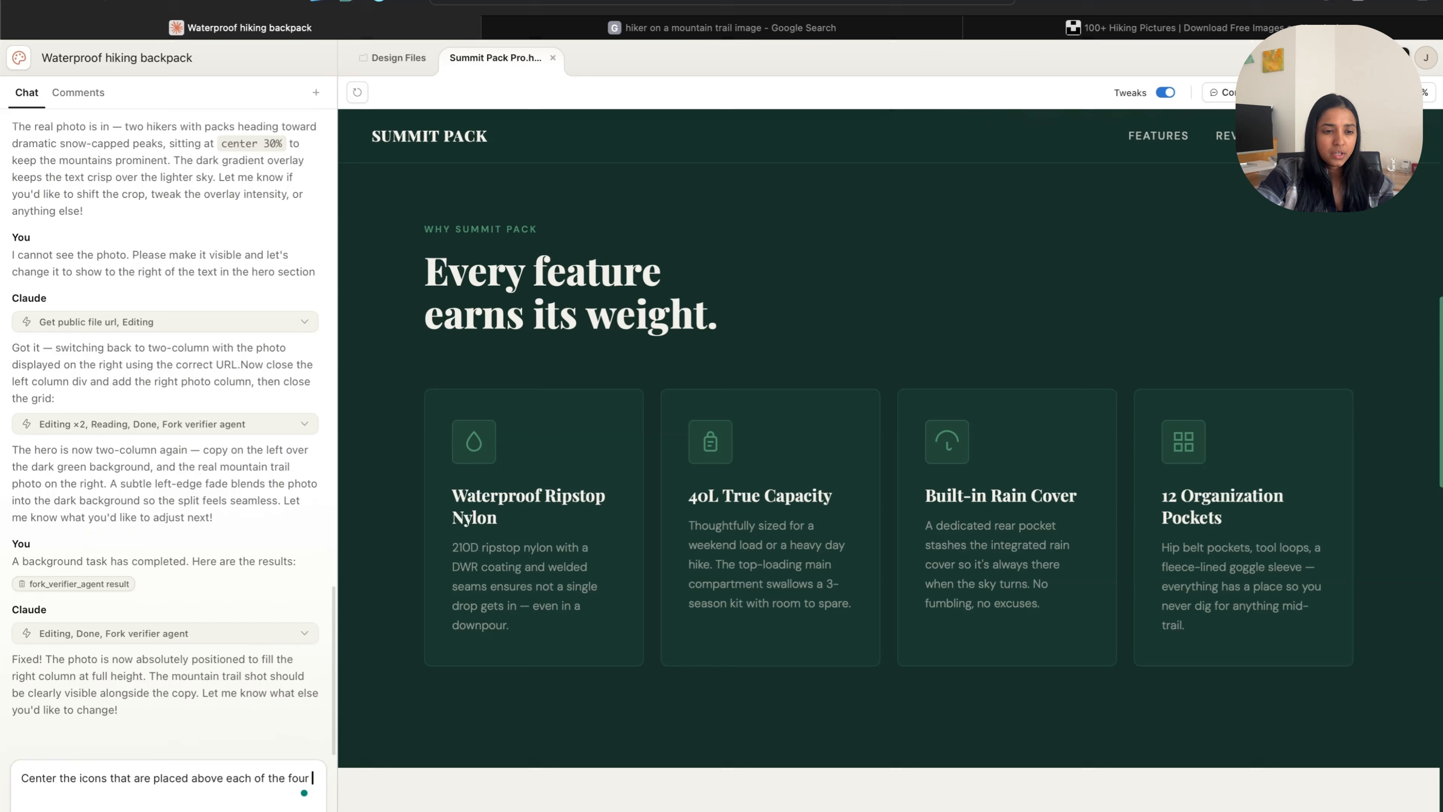
{"action": "type", "text": "feature descrip"}
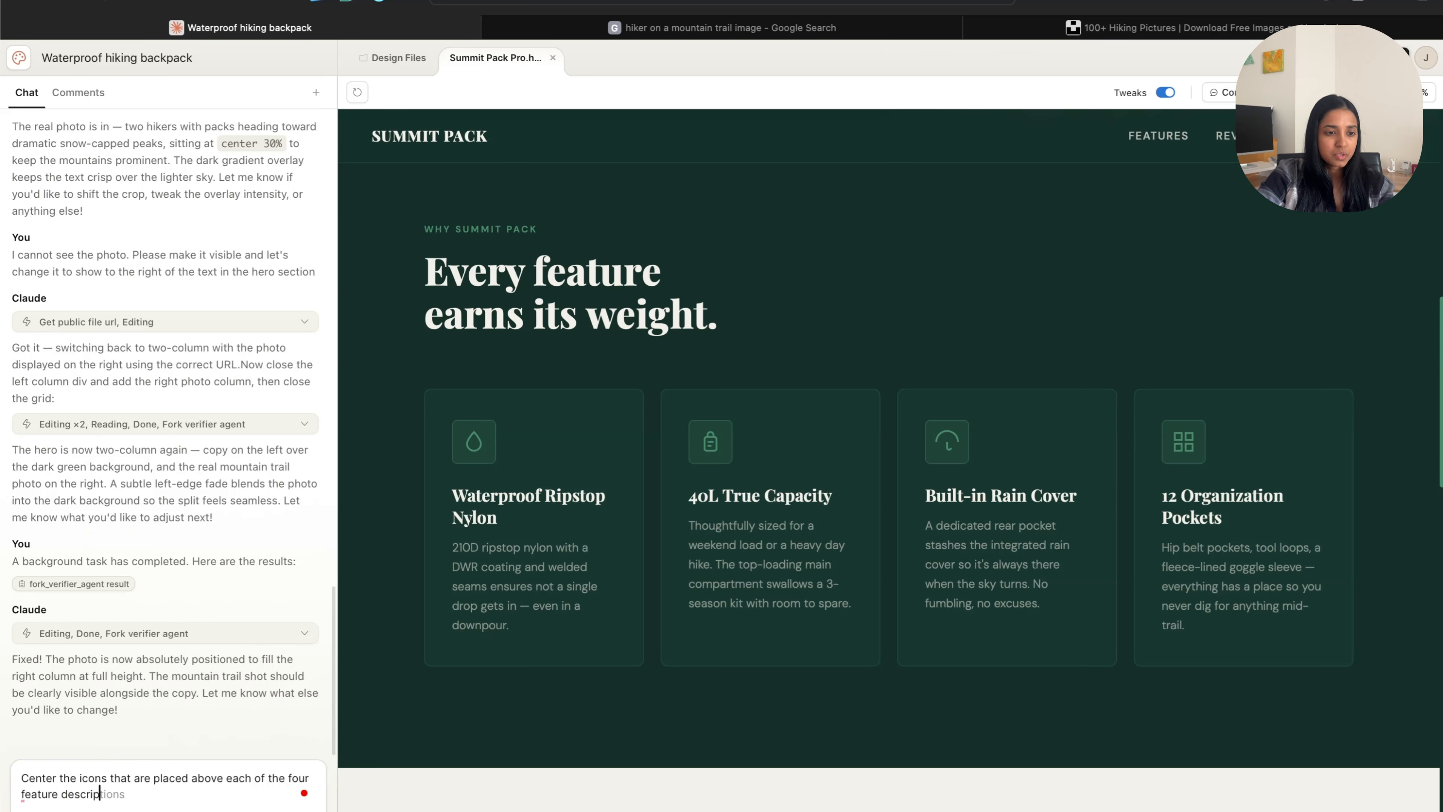
{"action": "key", "text": "Return"}
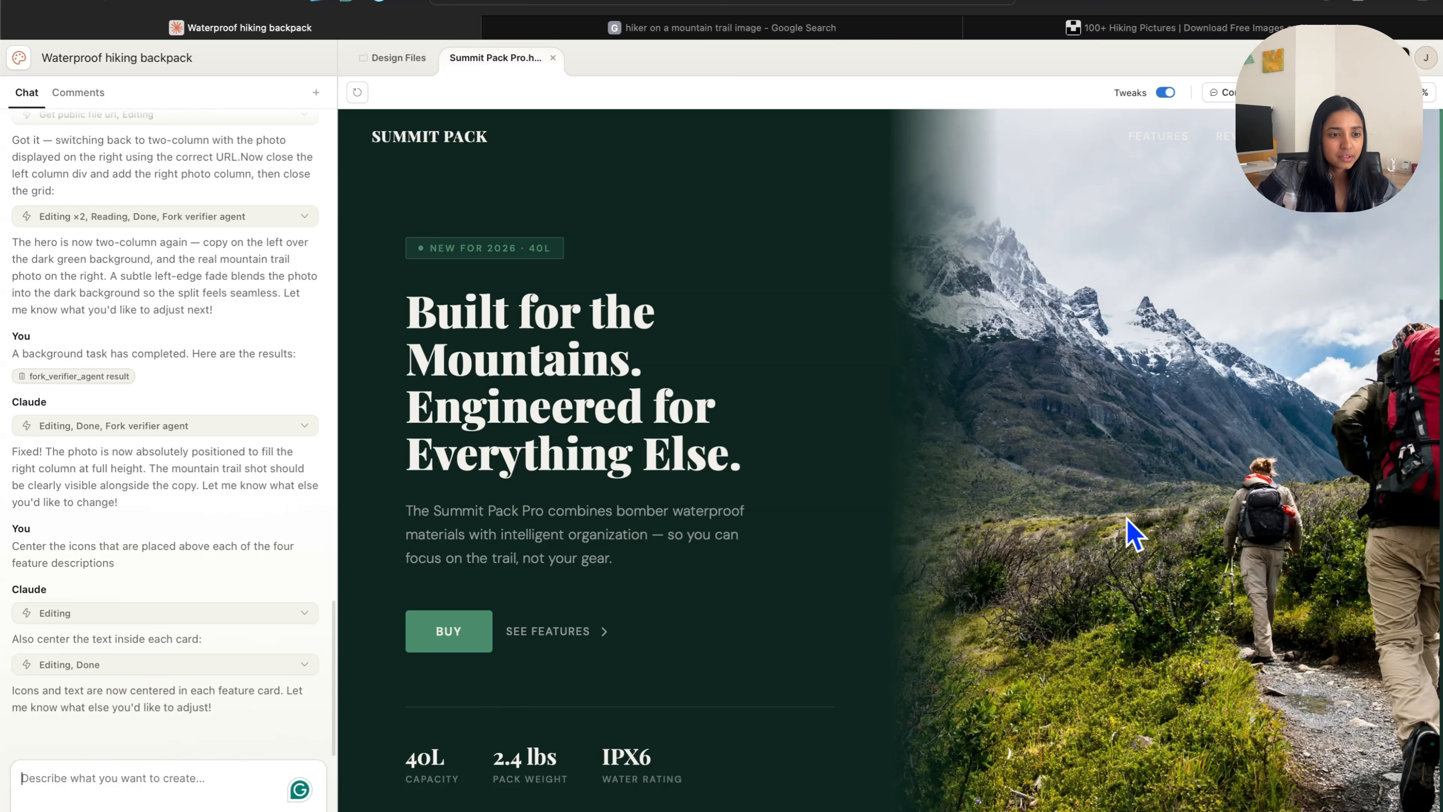
Review the updated landing page from the feature cards through the customer reviews to the pricing section.
{"action": "scroll", "coordinate": [1124, 531], "scroll_direction": "down", "scroll_amount": 10}
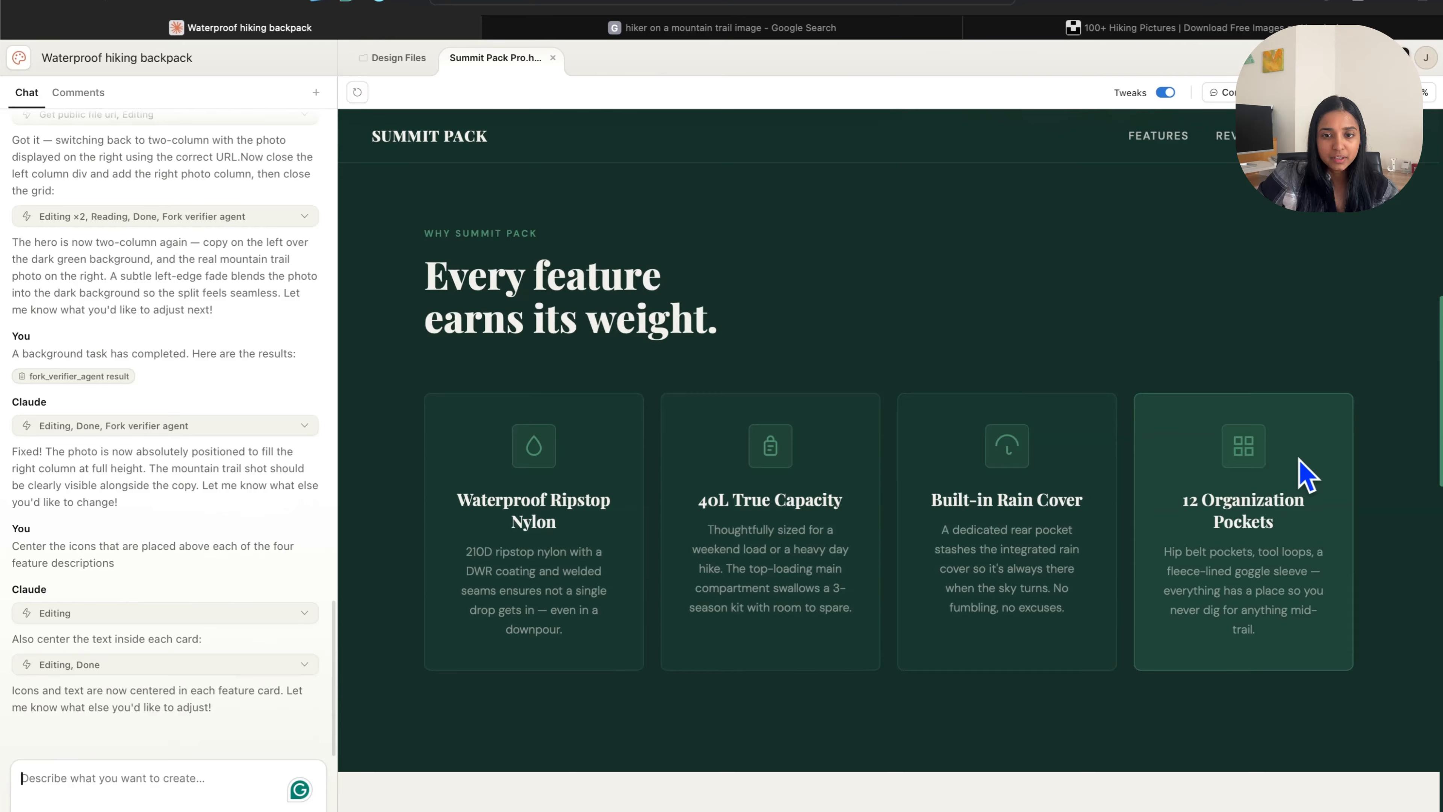
{"action": "scroll", "coordinate": [1210, 395], "scroll_direction": "down", "scroll_amount": 8}
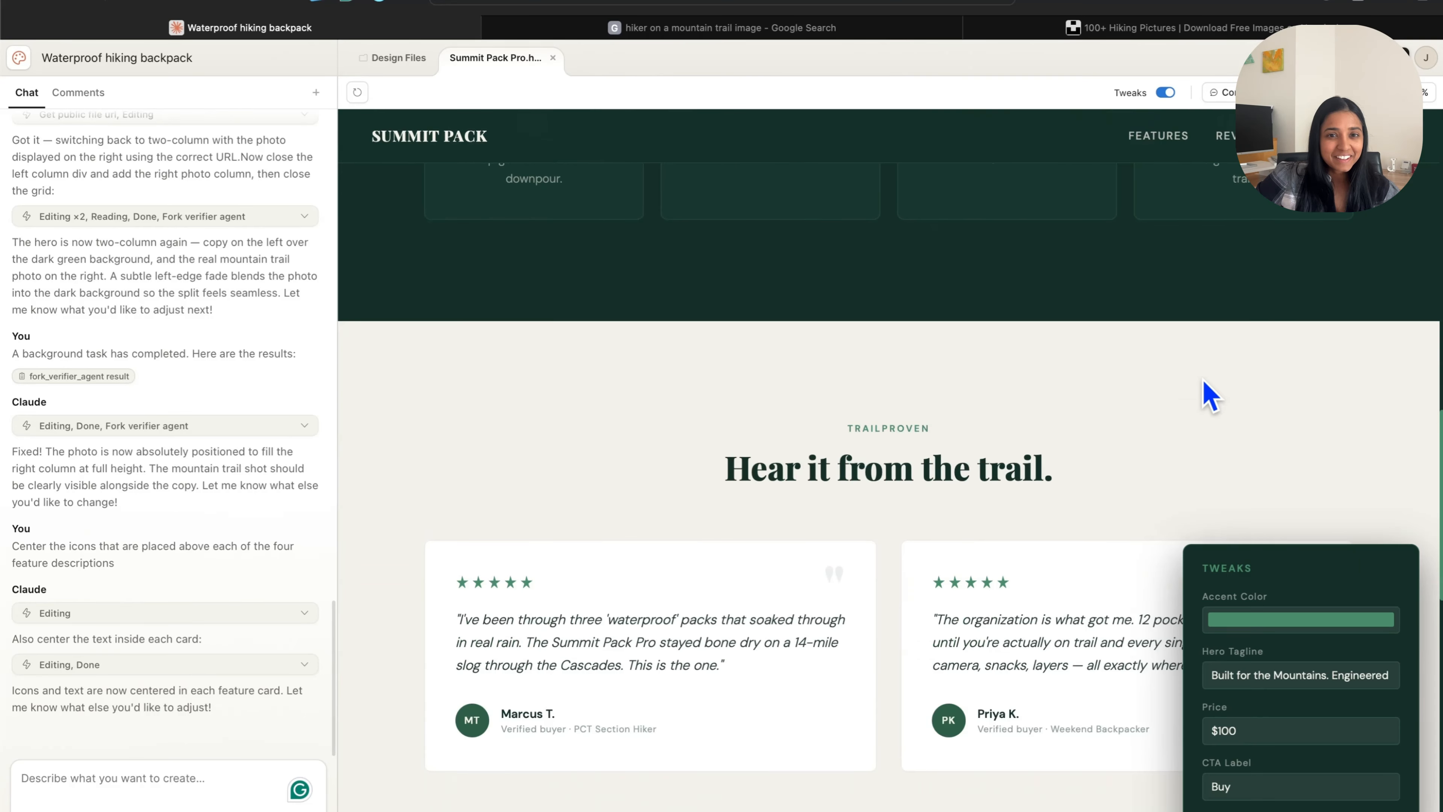
{"action": "scroll", "coordinate": [1208, 387], "scroll_direction": "down", "scroll_amount": 5}
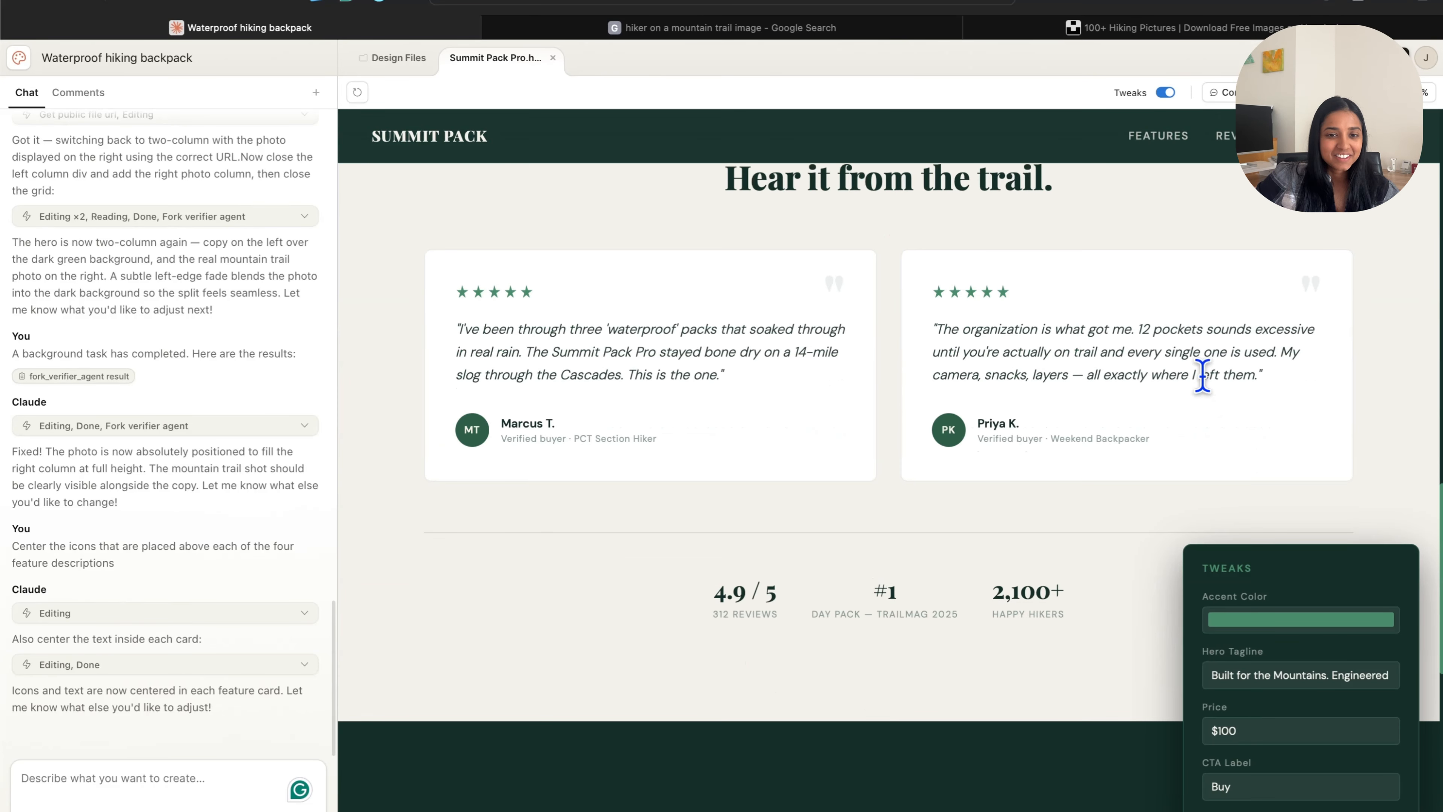
{"action": "scroll", "coordinate": [1205, 387], "scroll_direction": "down", "scroll_amount": 8}
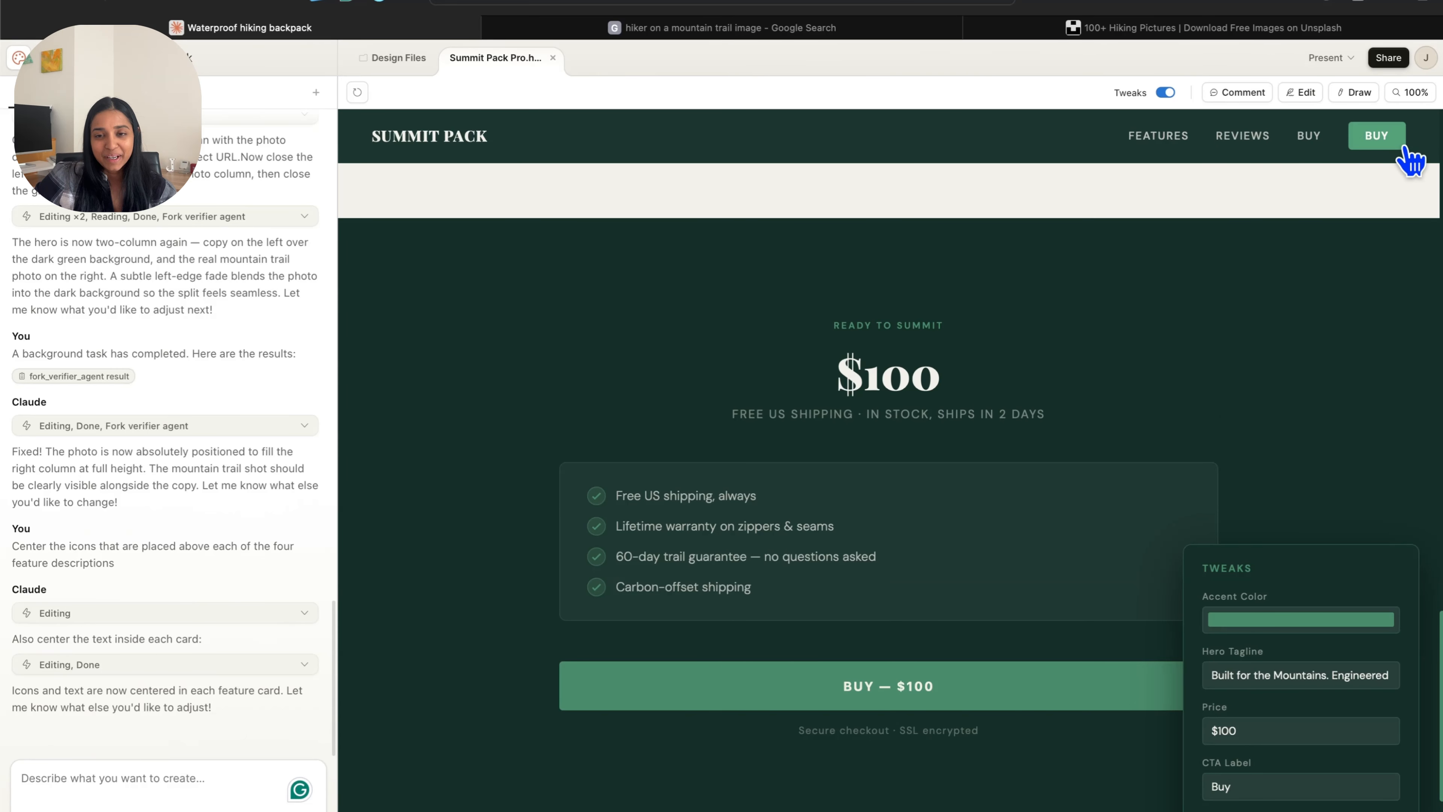
Write the chat prompt "Please remove the third buy button from the left of the navigation bar since there are two buy buttons".
{"action": "left_click", "coordinate": [1305, 137]}
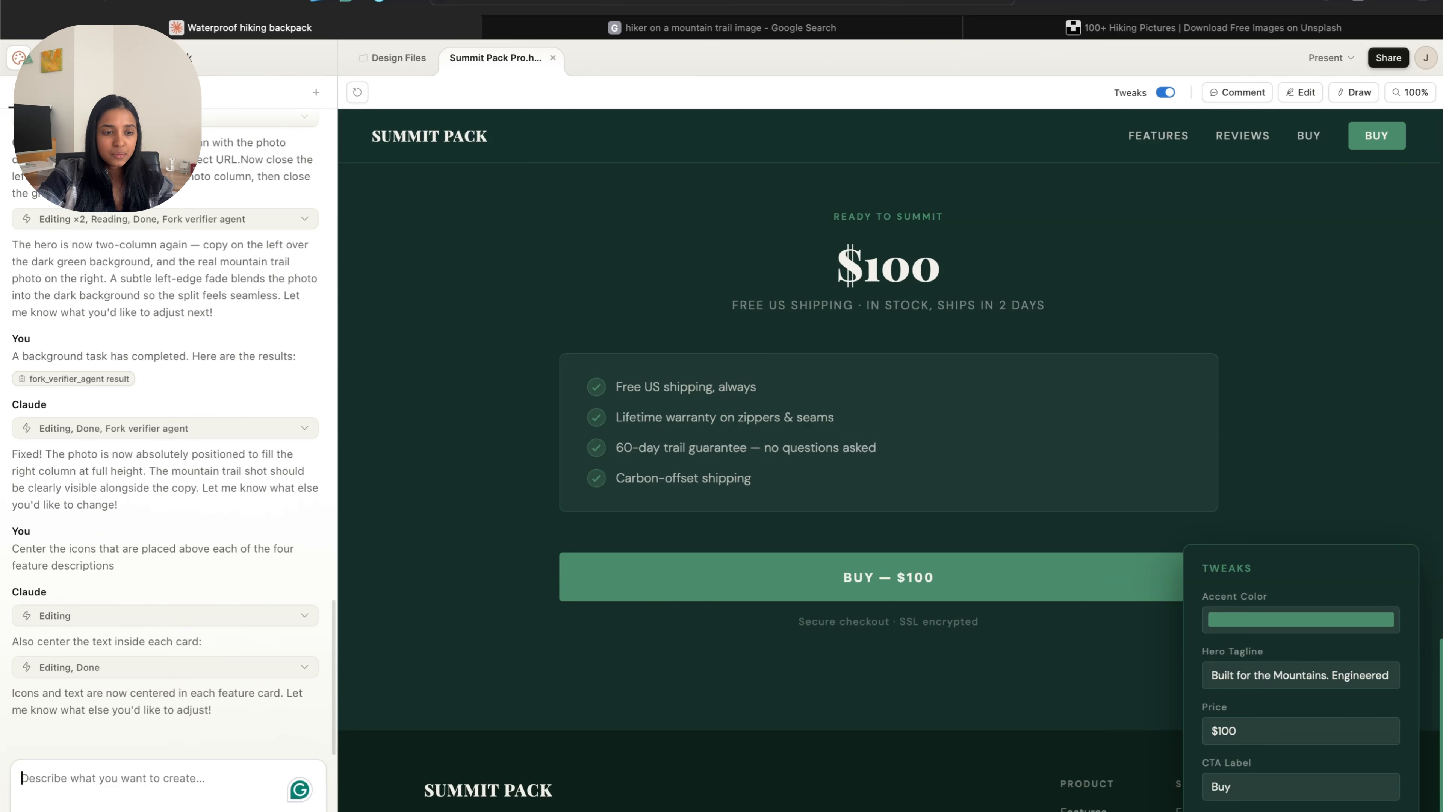
{"action": "type", "text": "Please"}
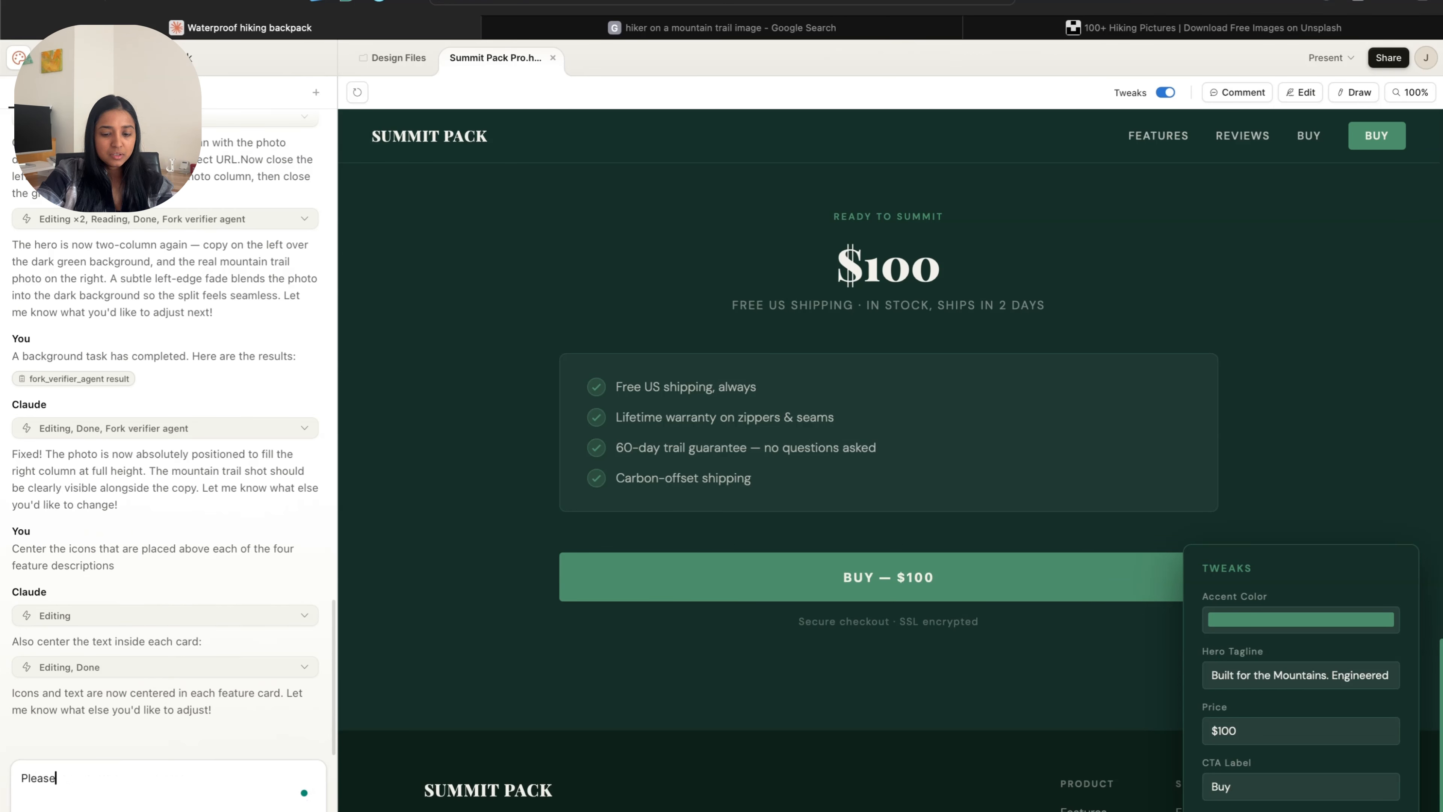
{"action": "type", "text": " remove the third "}
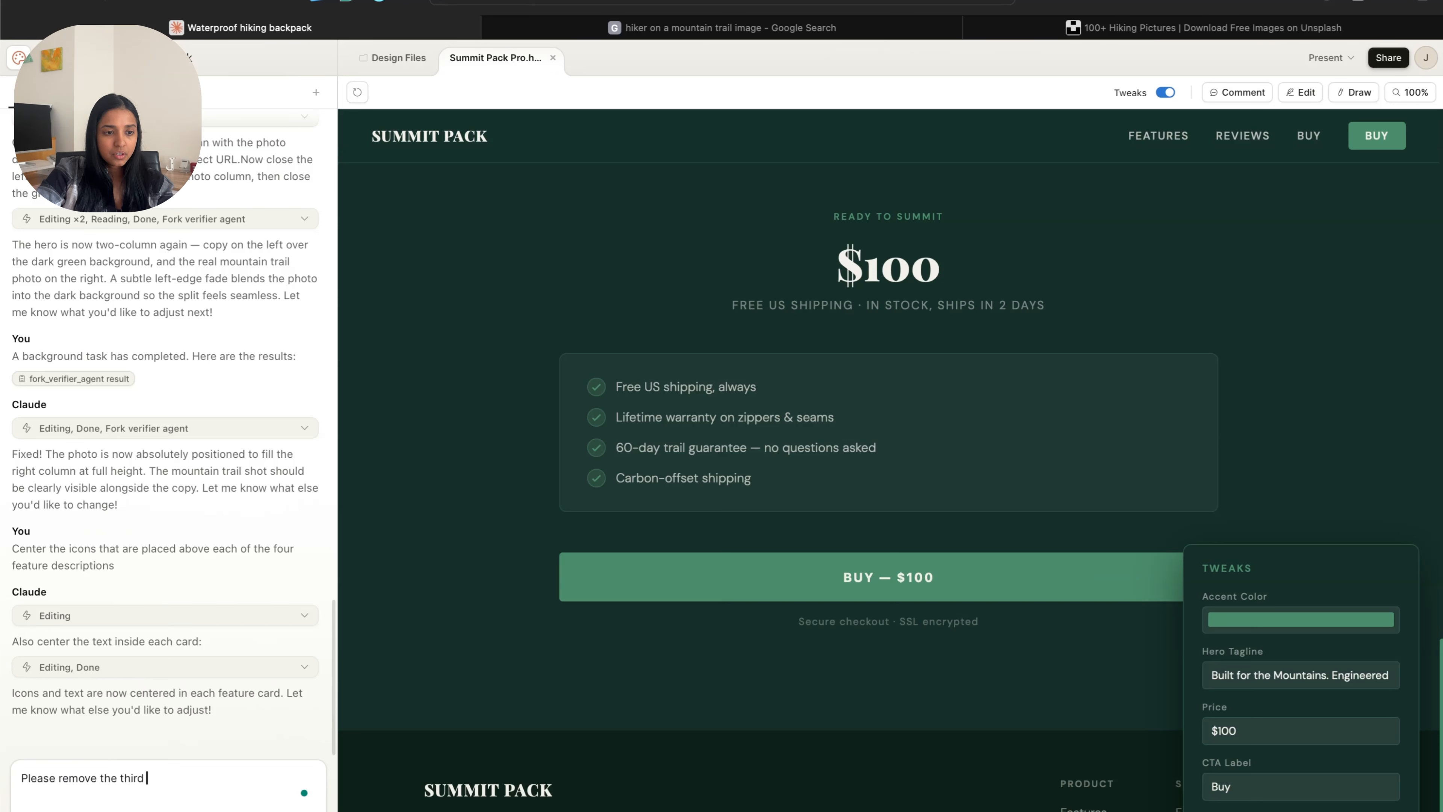
{"action": "type", "text": "buy button fr"}
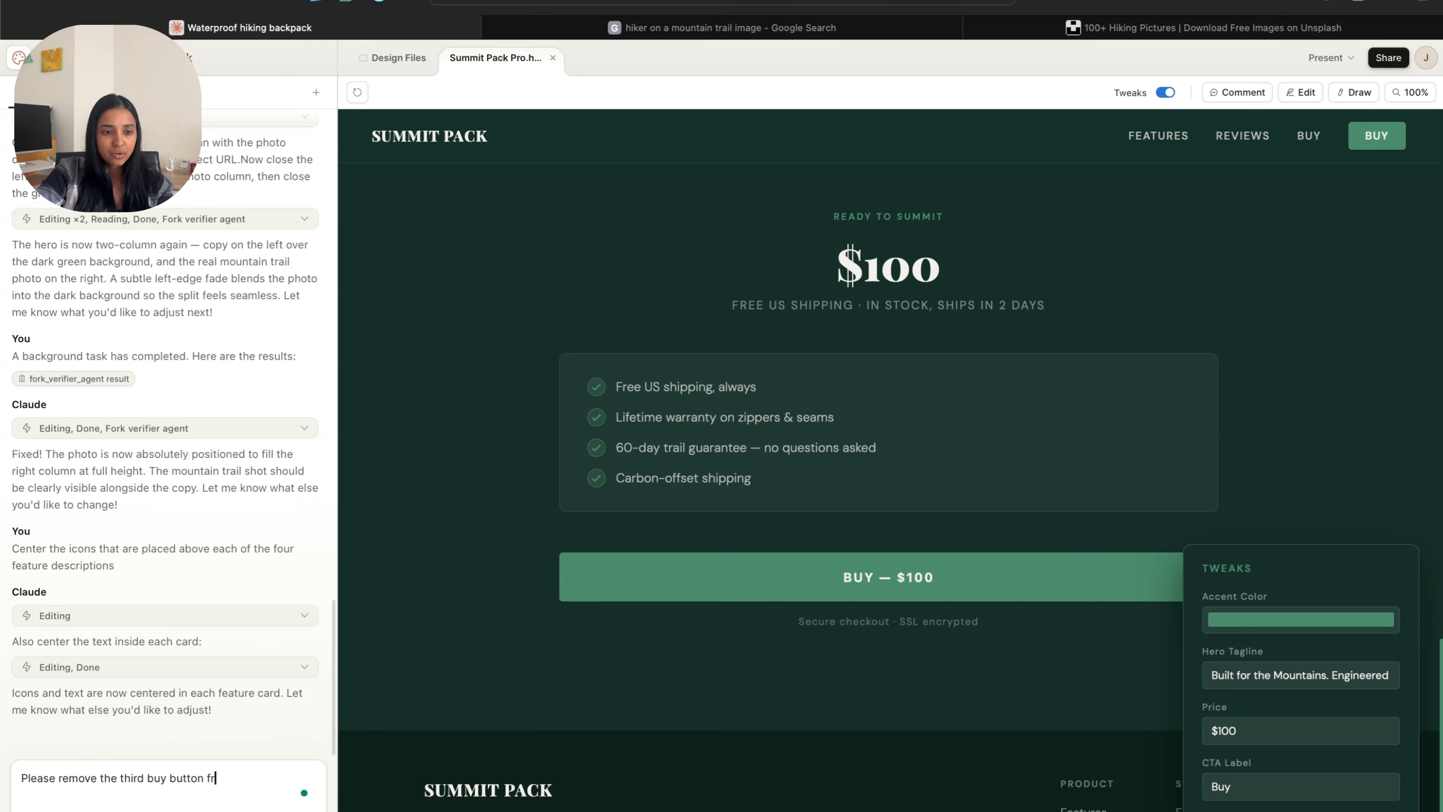
{"action": "type", "text": "om the left of the"}
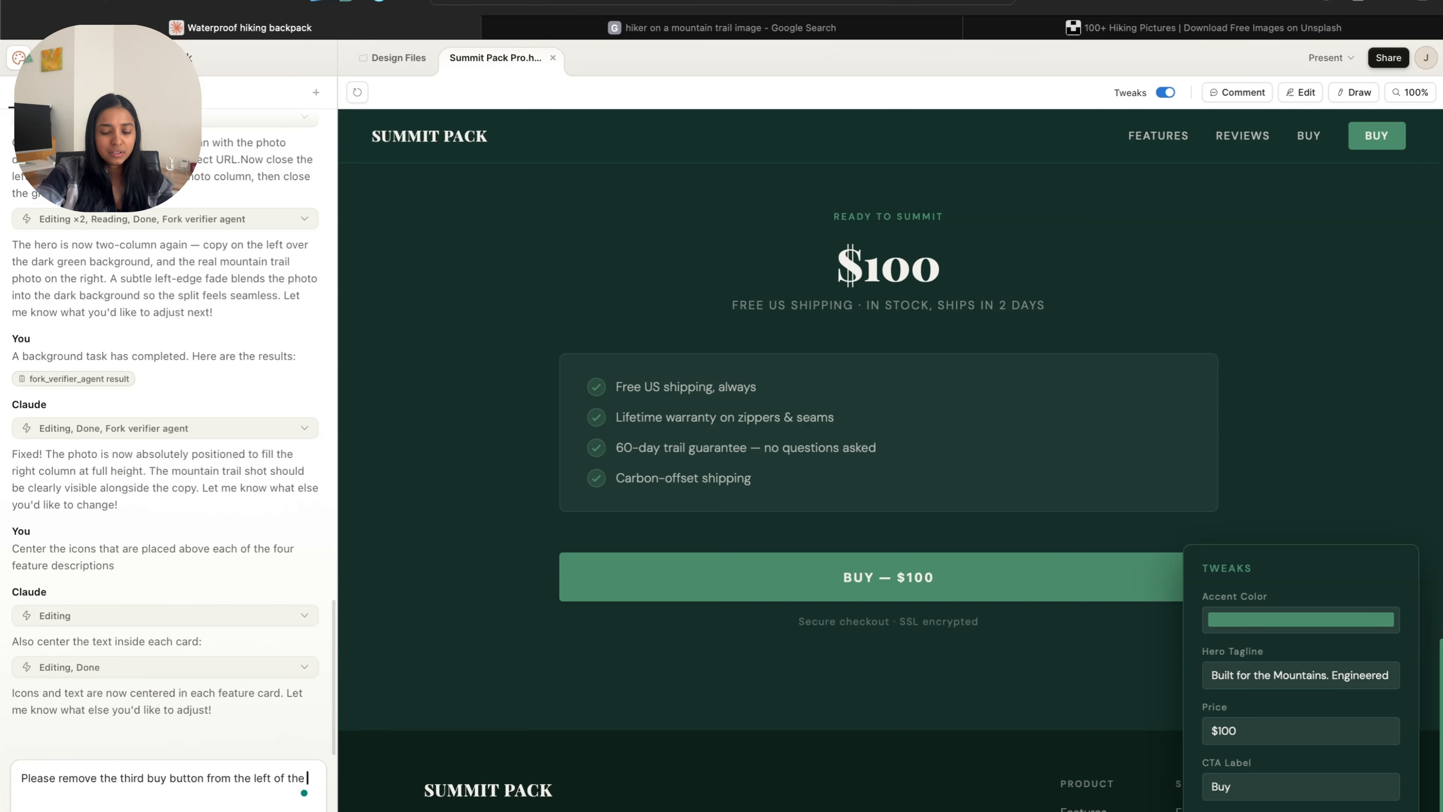
{"action": "type", "text": " navigation bar"}
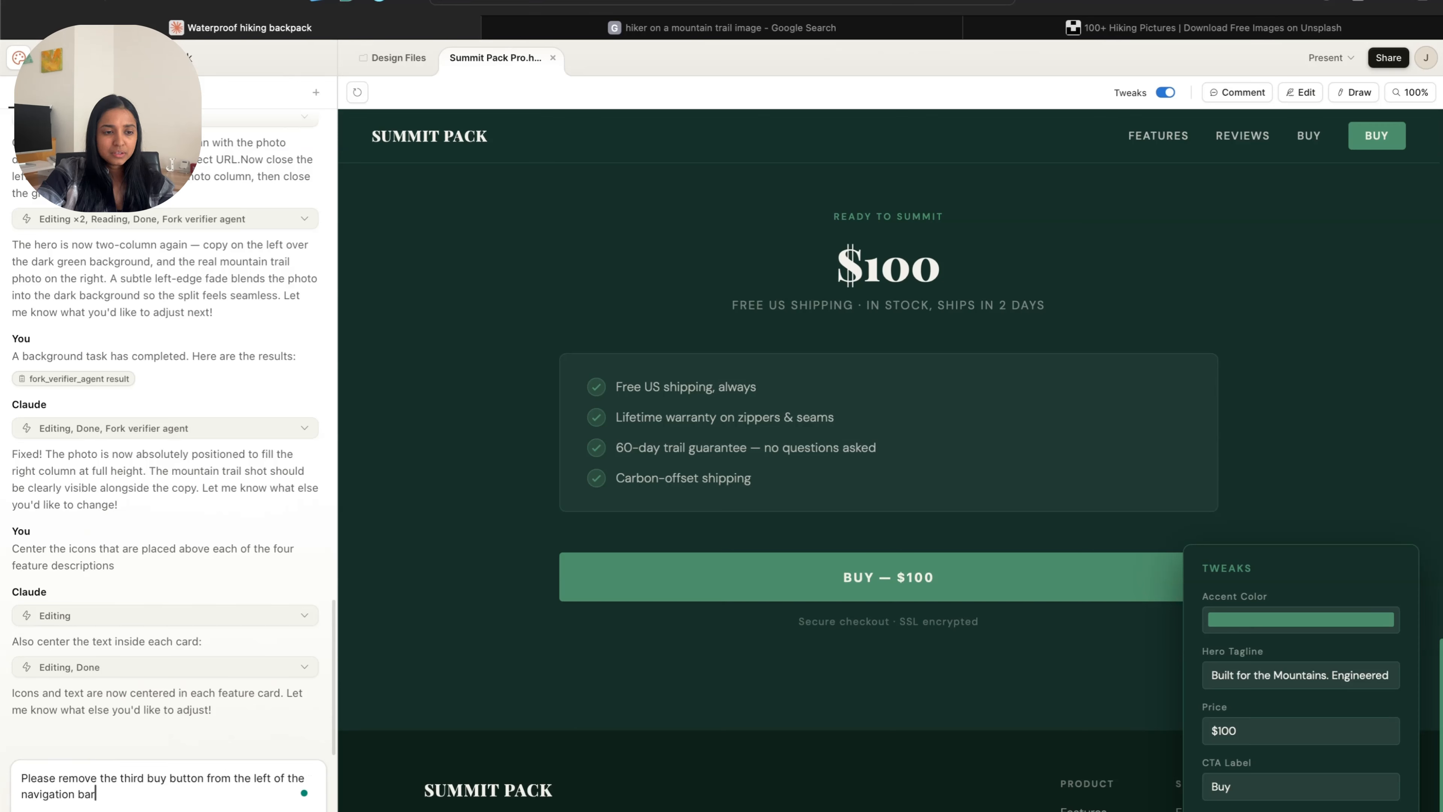
{"action": "type", "text": " since there are two buy buttons"}
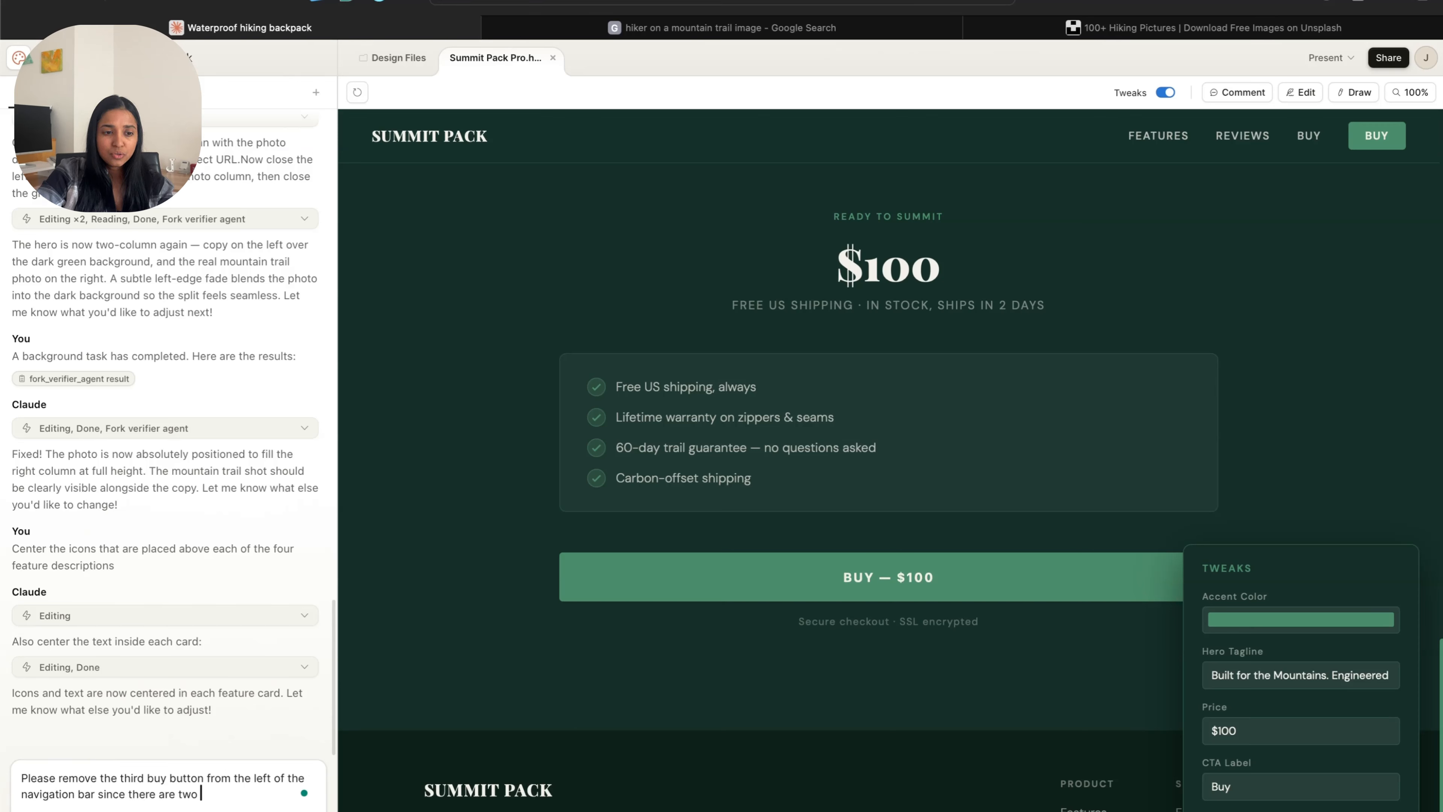